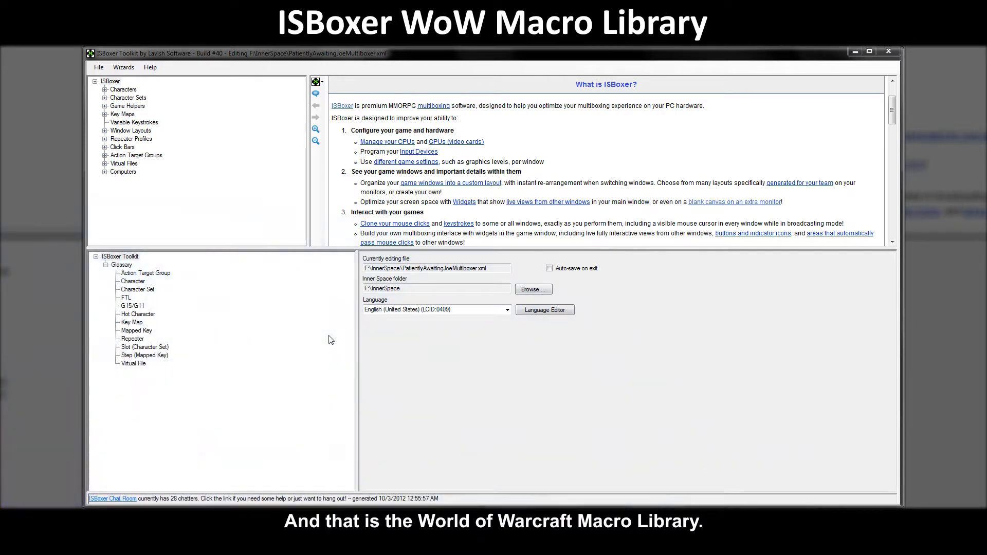
Expand Game Helpers and select World of Warcraft to list its Quick Setup 38 and Warrior macro sets.
double_click(135, 108)
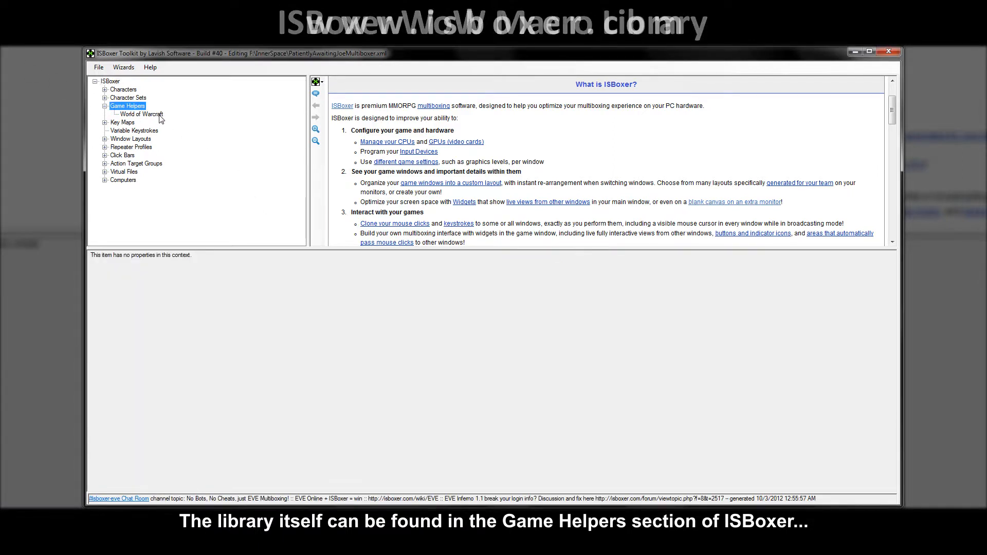
click(138, 114)
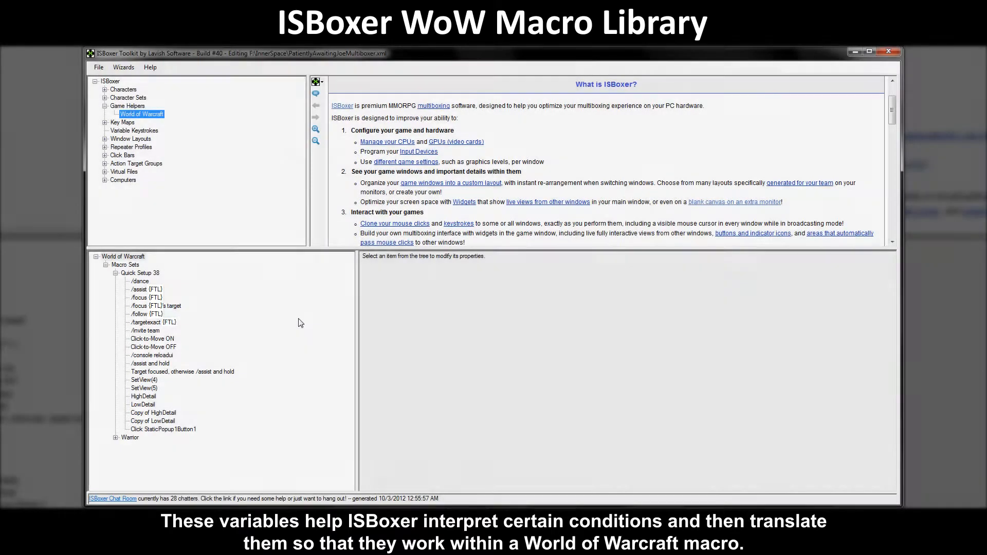
Browse the /assist, /focus, /focus target, /follow, /targetexact and /invite team macros, ending on /assist {FTL}.
click(156, 291)
click(159, 298)
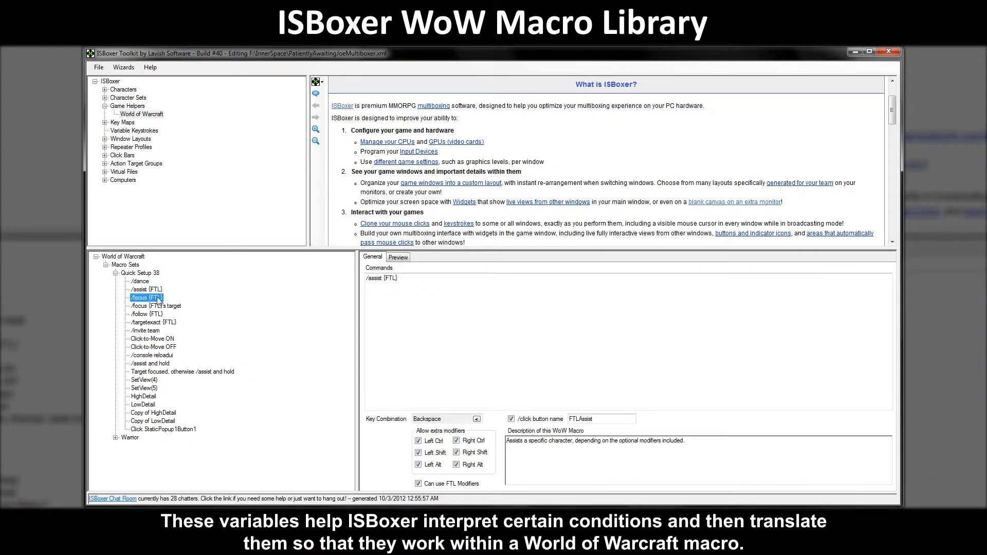
click(177, 307)
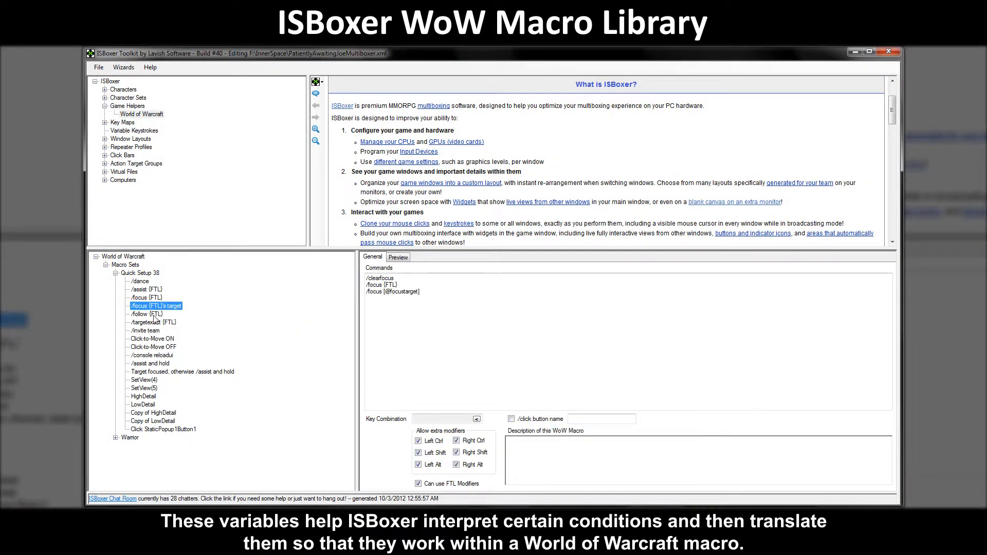
click(159, 314)
click(173, 323)
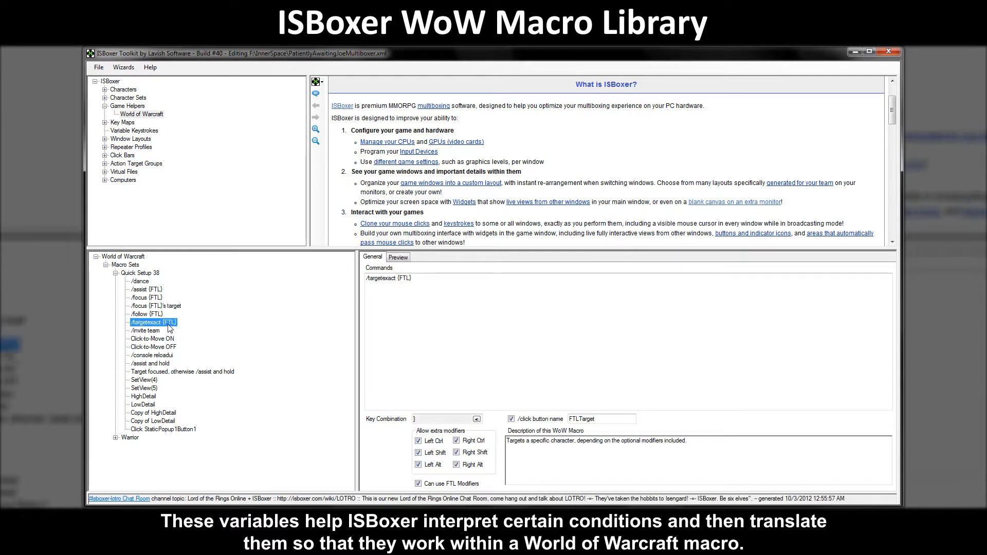
click(153, 332)
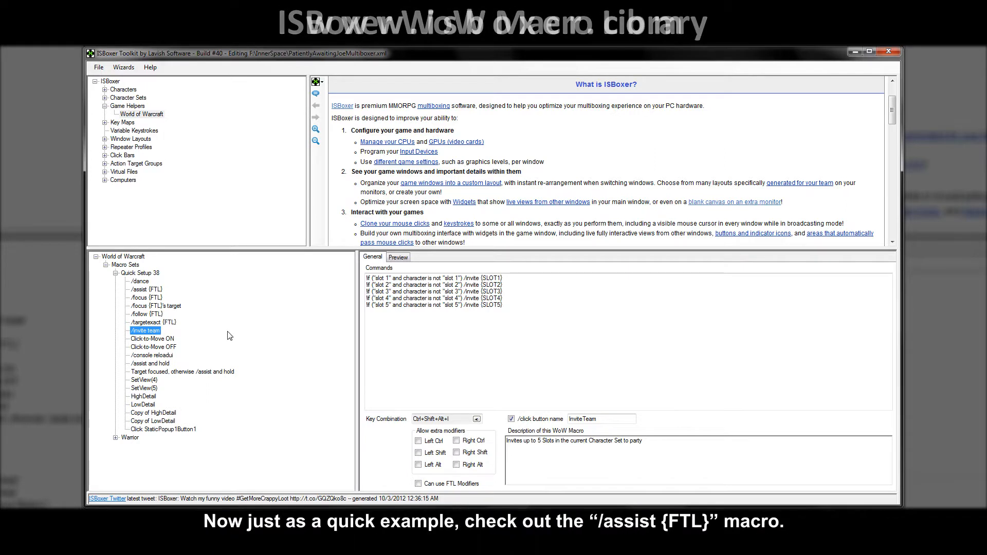
click(158, 291)
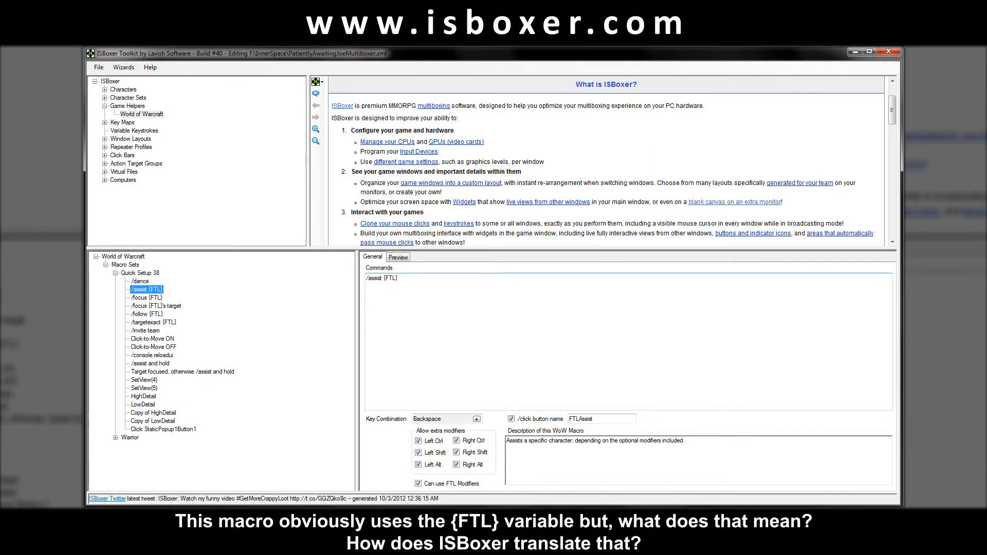
Highlight the {FTL} variable in the /assist {FTL} command text.
click(382, 278)
drag(382, 279, 398, 278)
click(399, 278)
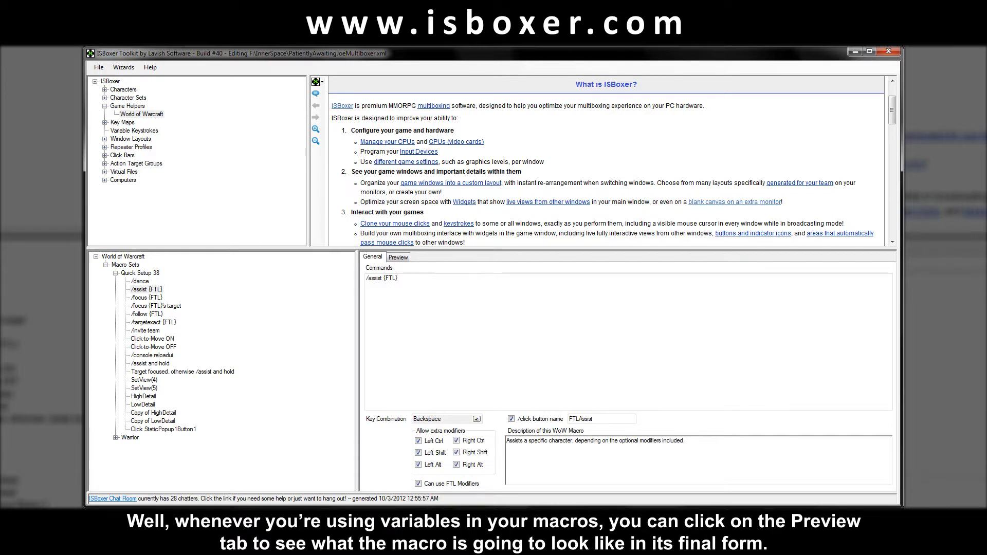
Preview the macro's final text for a character in the SR - 004 - Paladins character set.
click(405, 257)
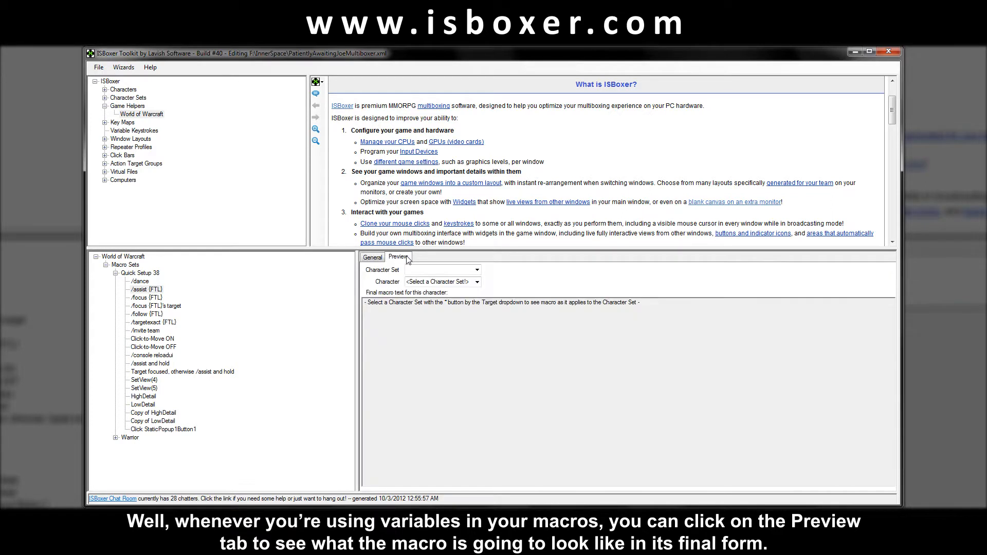
click(475, 270)
click(437, 315)
click(477, 281)
click(457, 311)
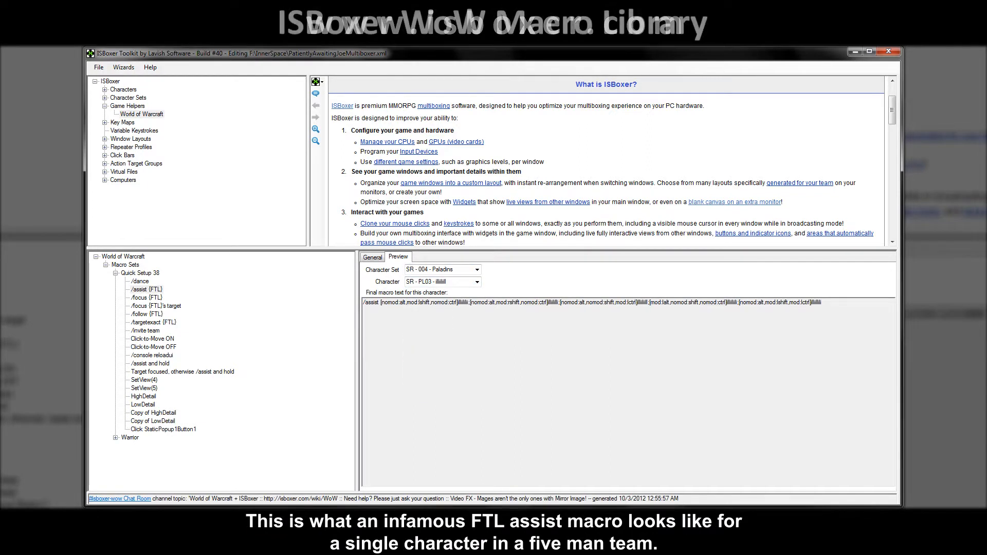
drag(363, 302, 823, 302)
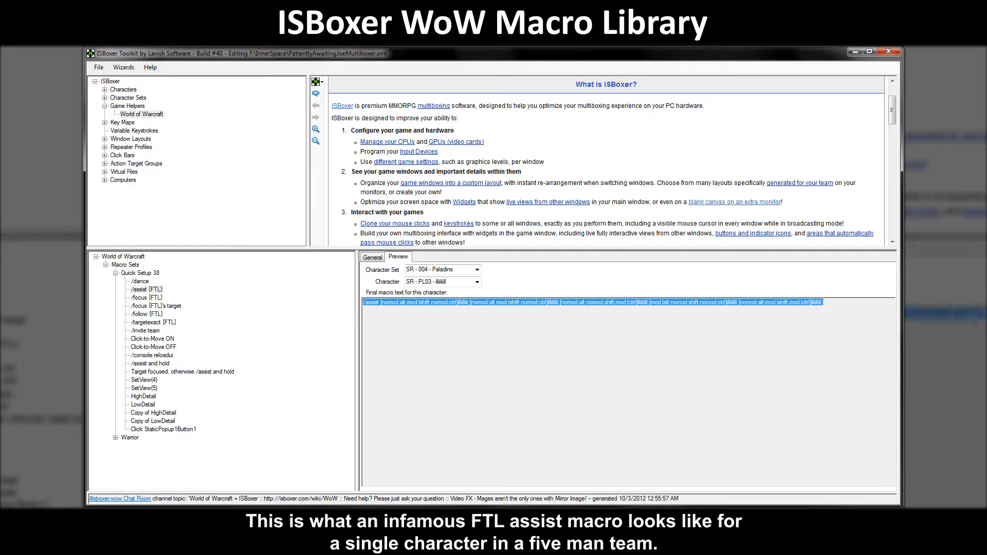
click(364, 309)
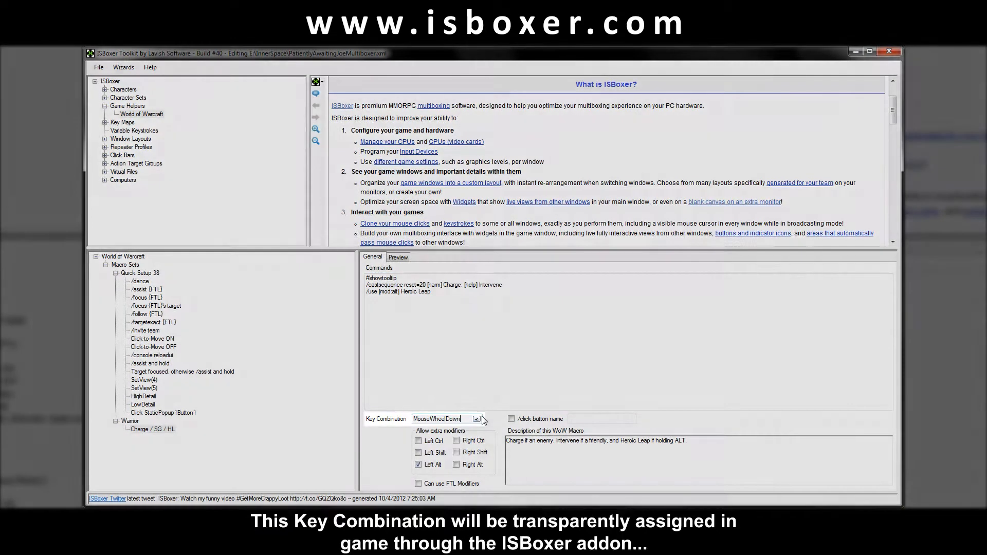
click(477, 419)
key(1)
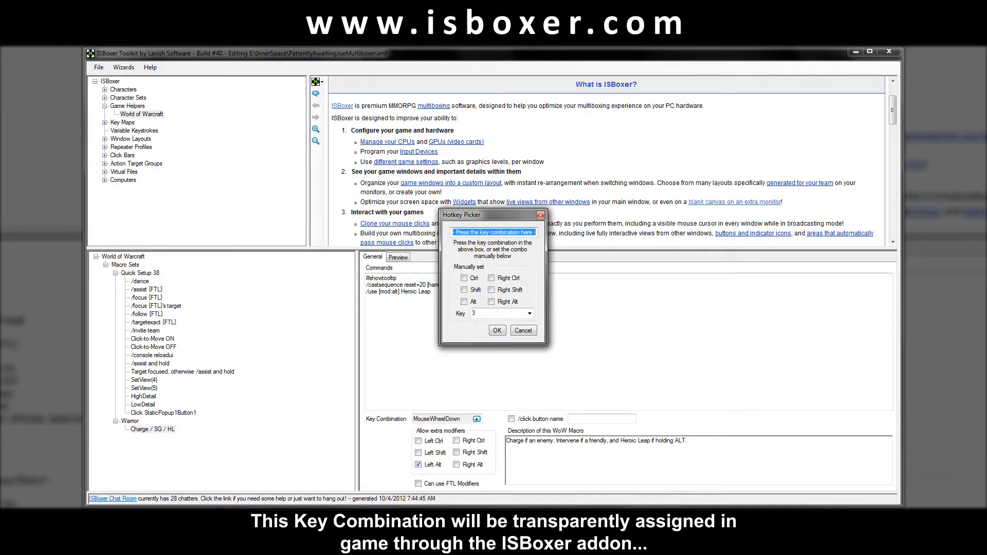
scroll(494, 232, down, 1)
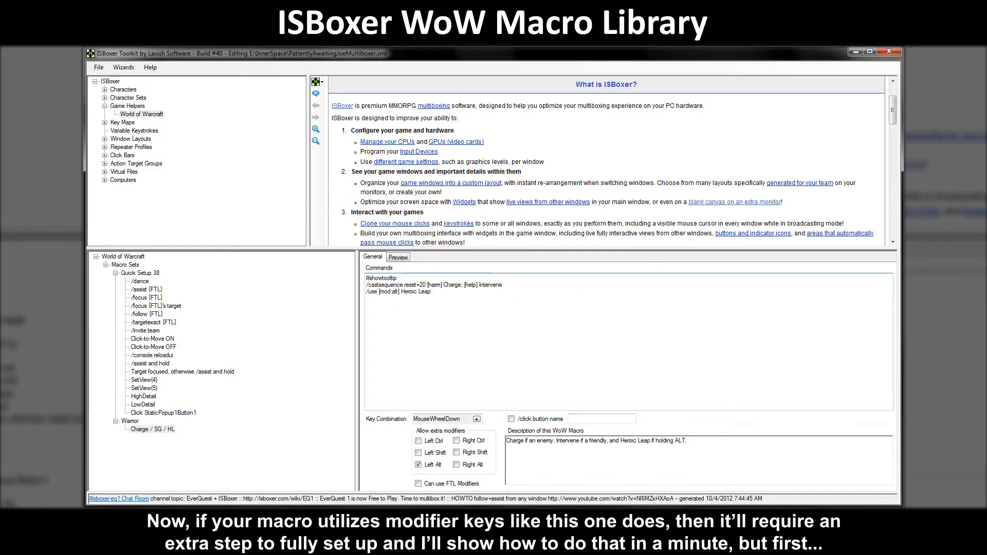
drag(432, 291, 369, 292)
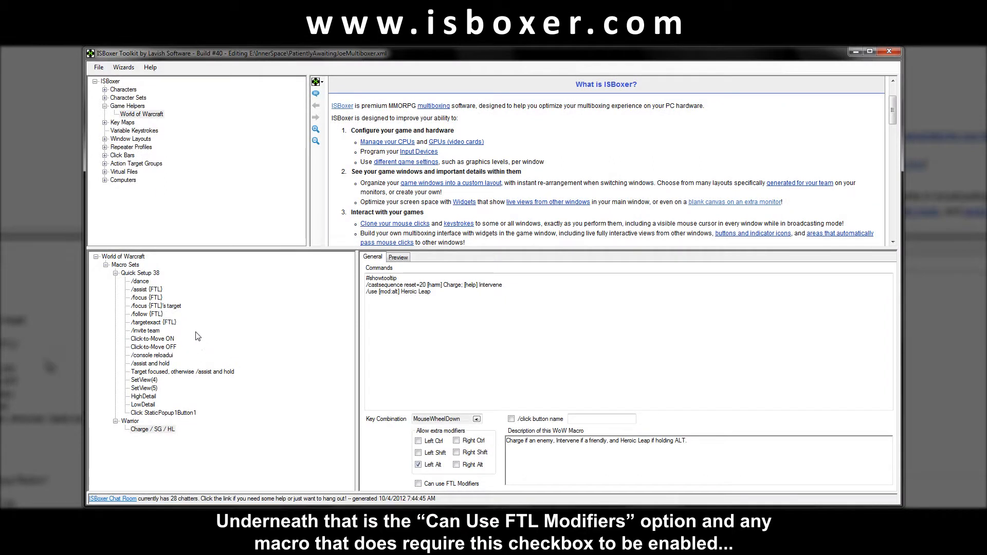
Step back through /targetexact, /follow, /focus target and /focus to the /assist {FTL} macro.
click(169, 323)
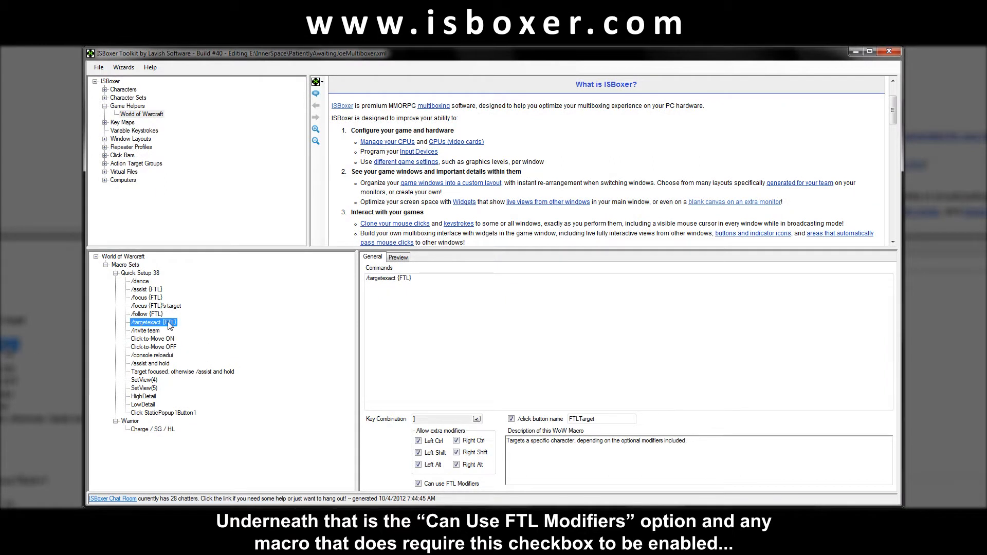
click(155, 315)
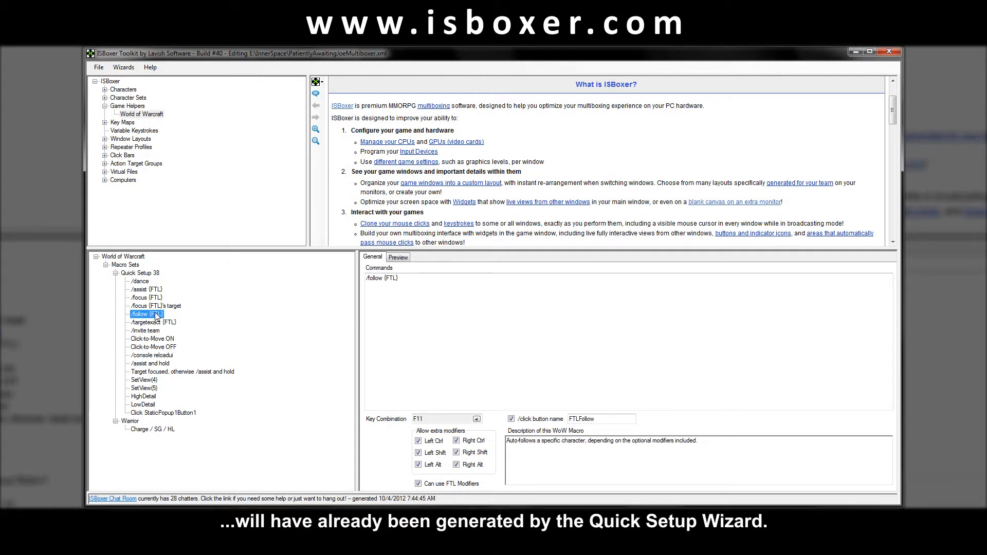
click(167, 307)
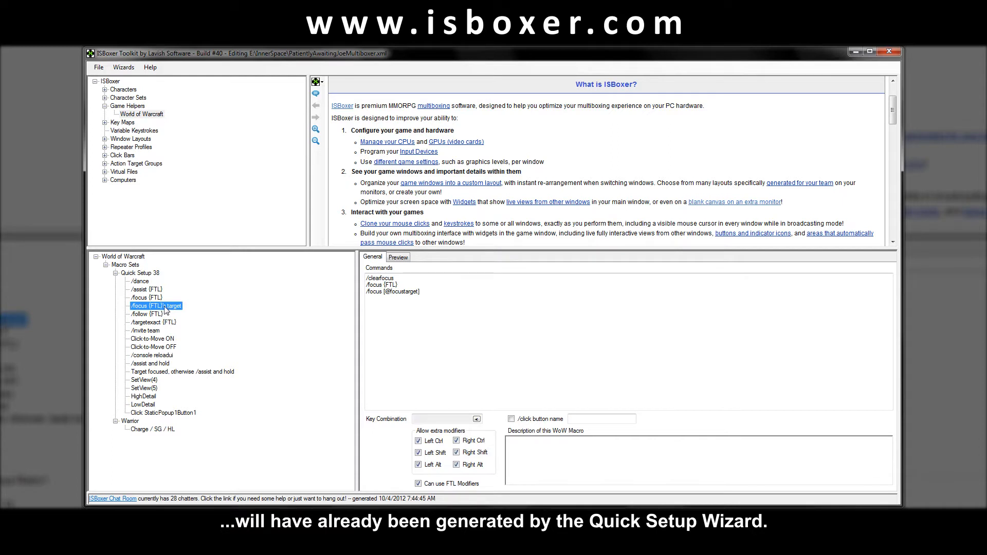
click(157, 300)
click(157, 290)
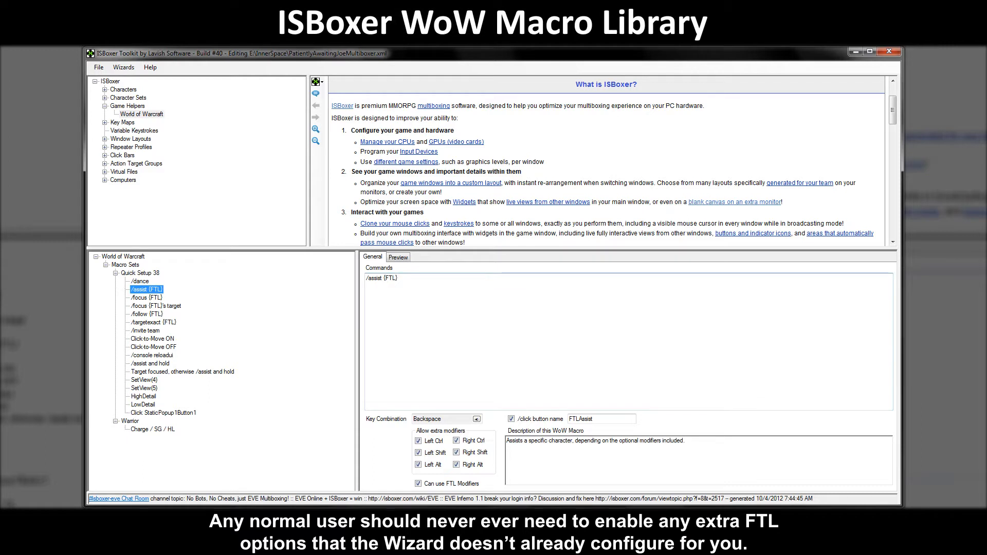
click(477, 419)
key(shift+BackSpace)
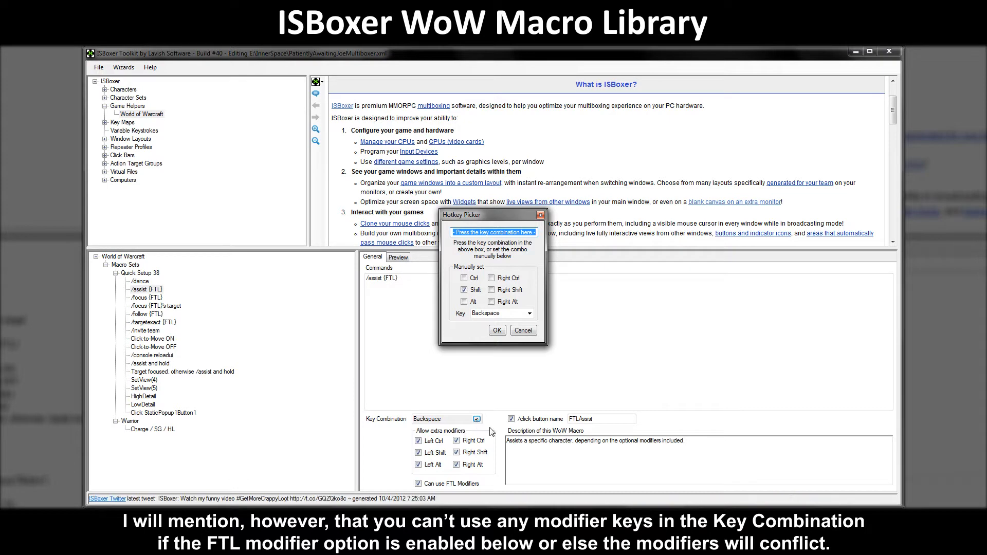
click(497, 330)
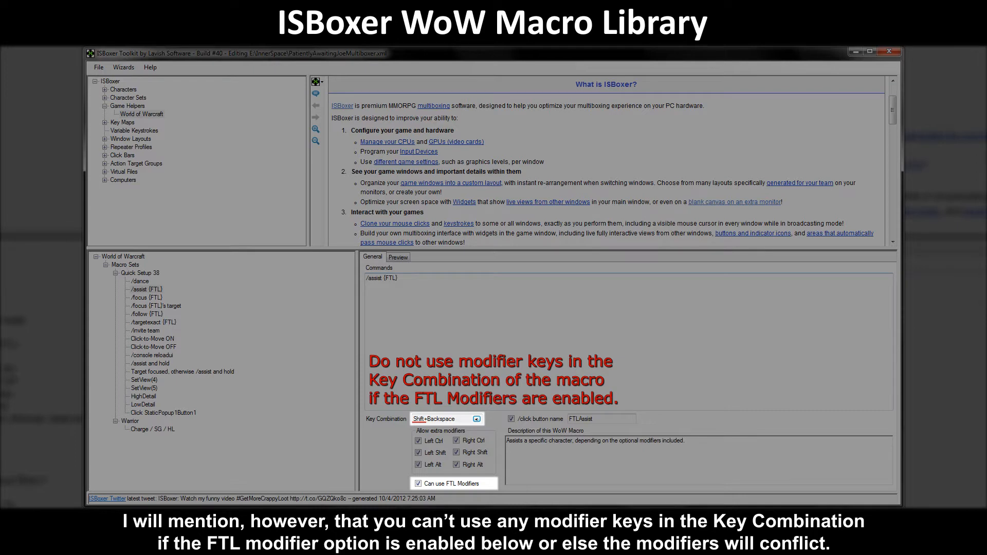
click(476, 419)
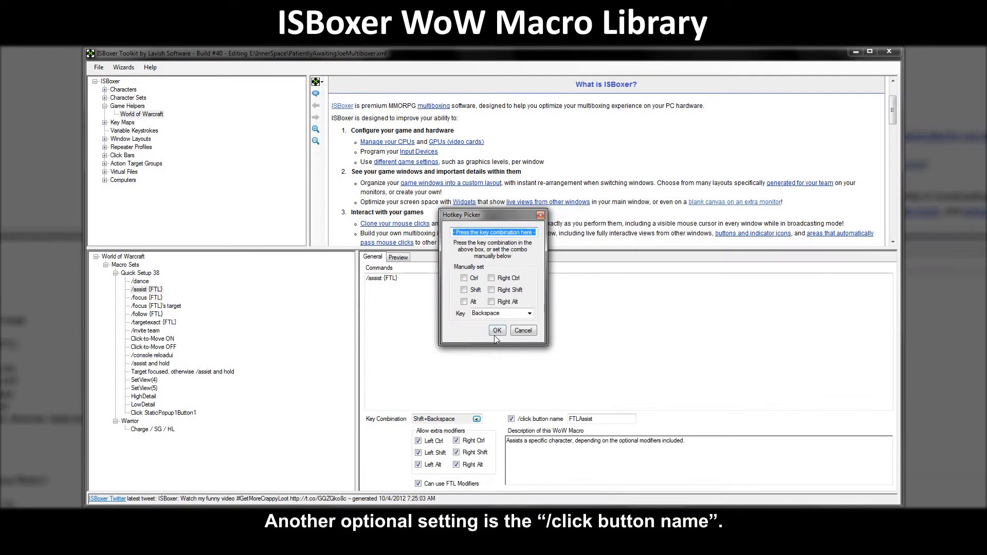
click(496, 331)
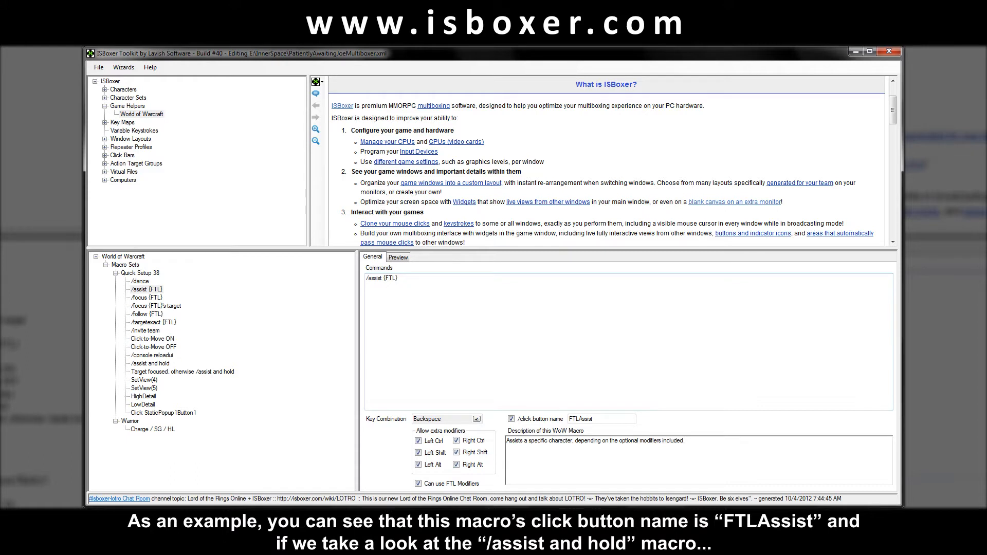
Open the /assist and hold macro and mark its /click FTLAssist command line.
mouse_move(595, 419)
mouse_down()
mouse_move(568, 419)
mouse_move(594, 419)
mouse_up()
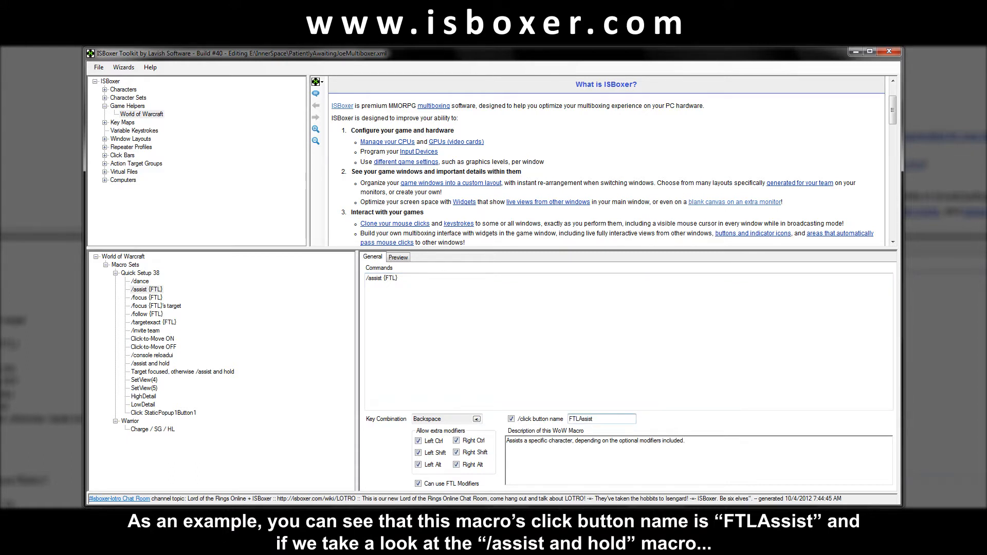
click(161, 364)
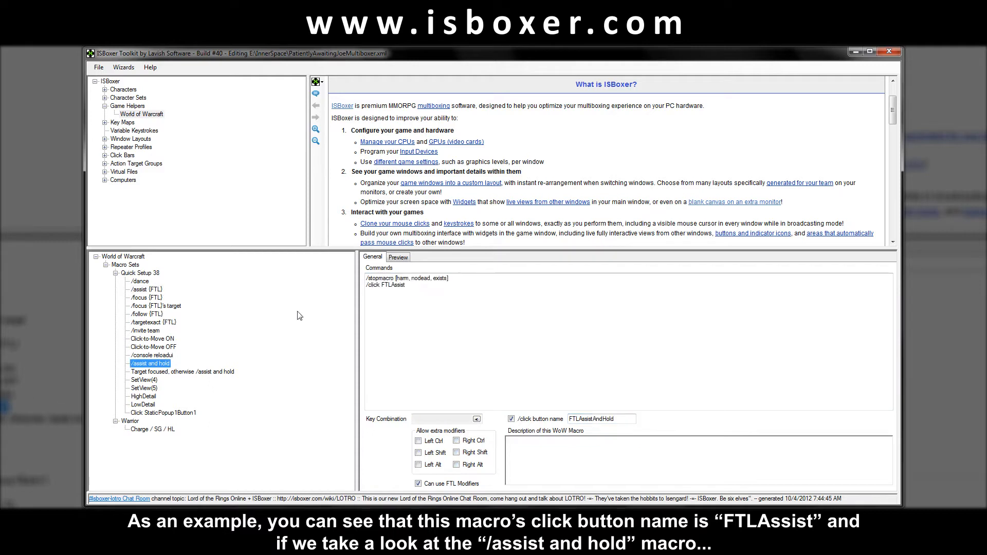
drag(406, 284, 366, 285)
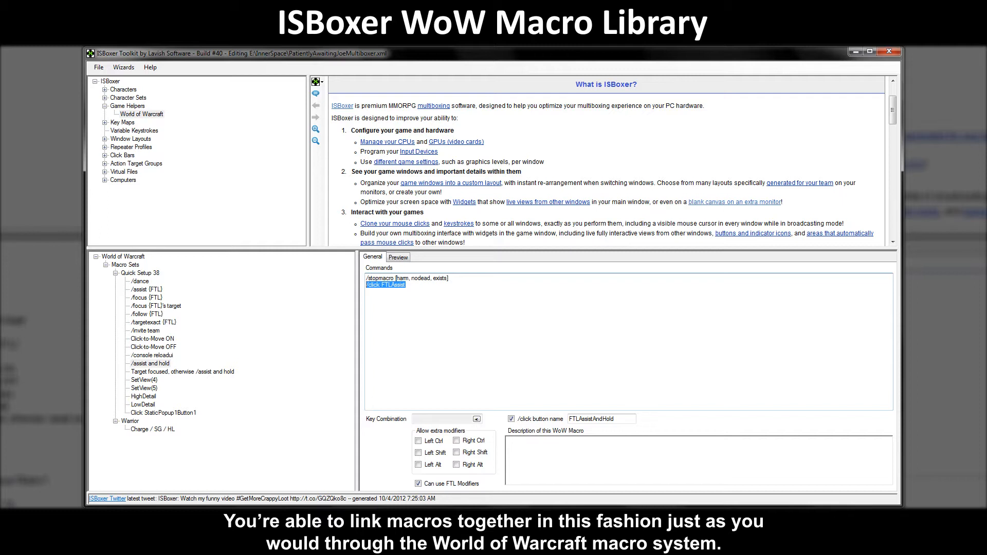
click(406, 284)
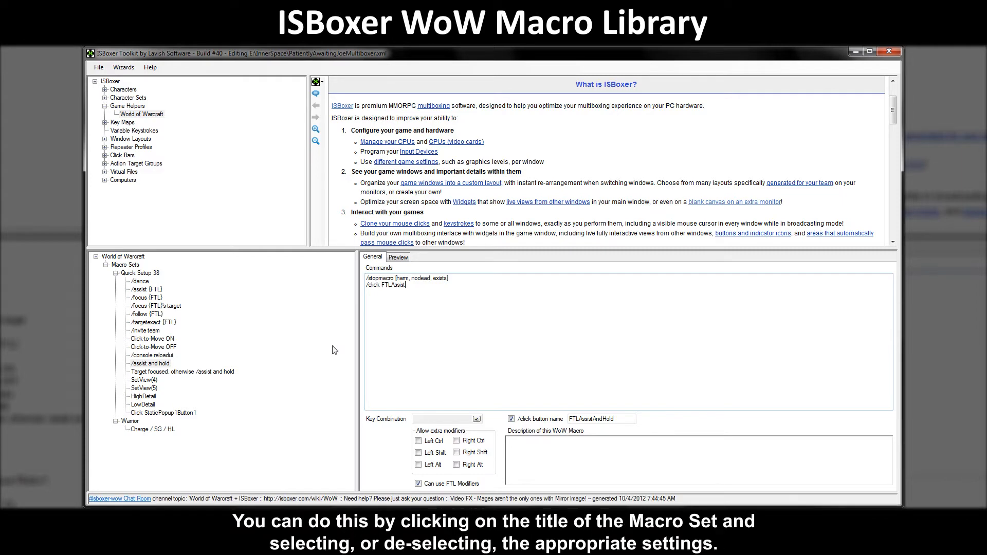
In the Warrior macro set, tick then untick the SR - 002 Druids, 003 Mages and 004 Paladins character sets.
click(130, 421)
click(420, 353)
click(421, 359)
click(421, 365)
click(421, 366)
click(423, 358)
click(425, 353)
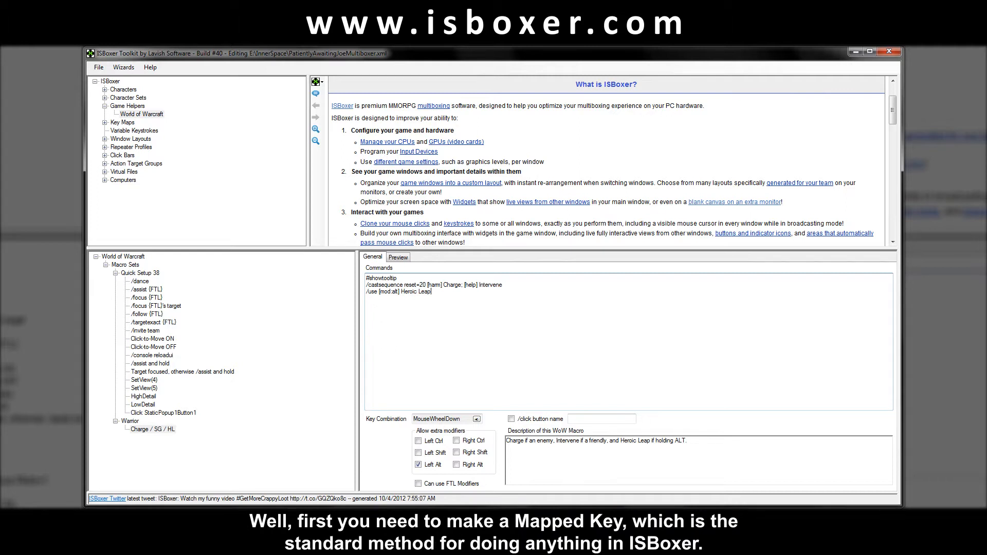
Start the Mapped Key Wizard for the 000 Base Template key map with type Named WoW Macro.
click(123, 67)
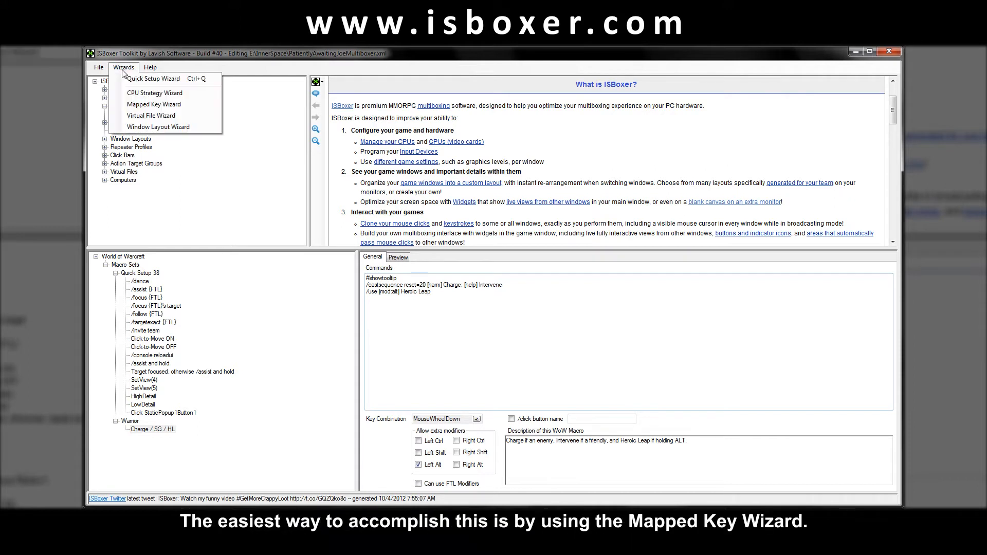
click(209, 108)
click(491, 235)
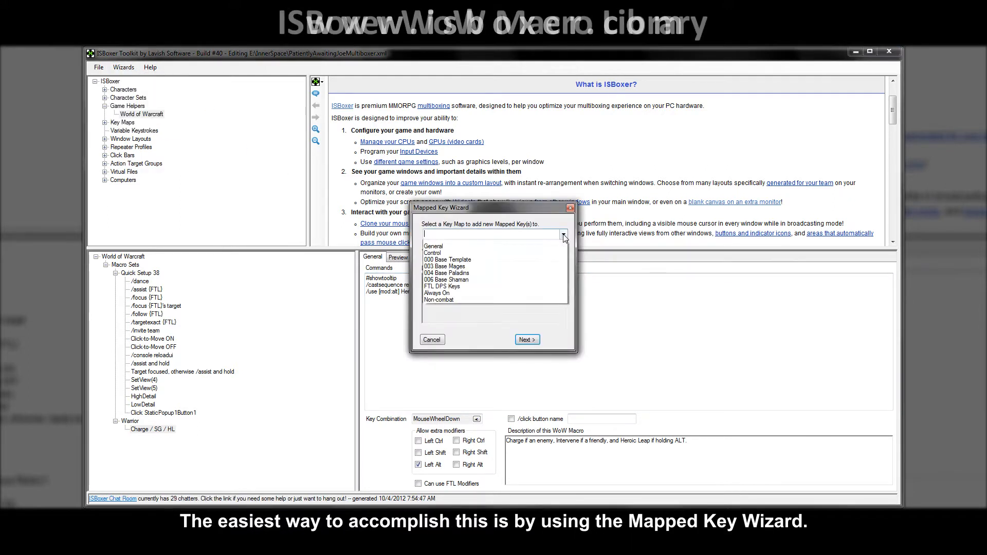
click(490, 265)
click(527, 340)
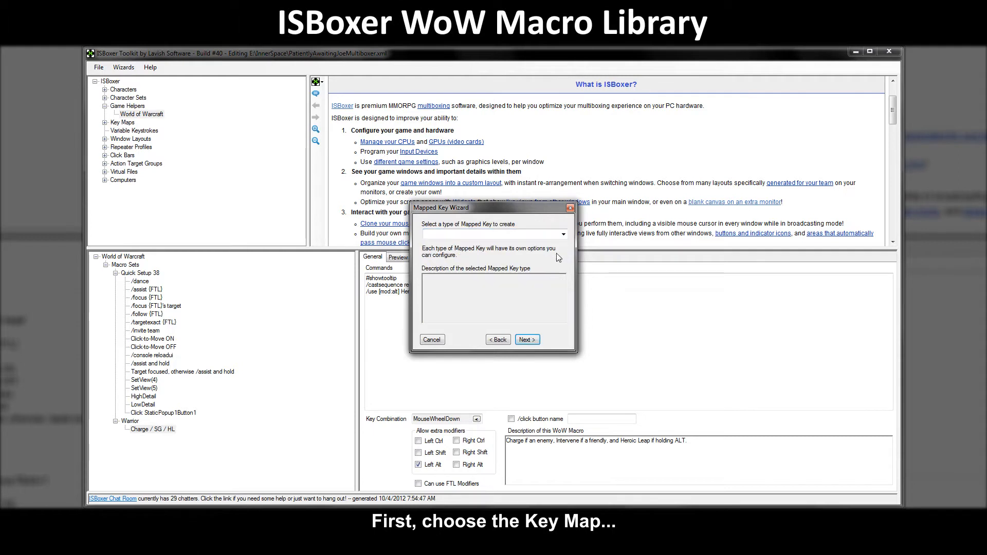
click(563, 235)
click(536, 259)
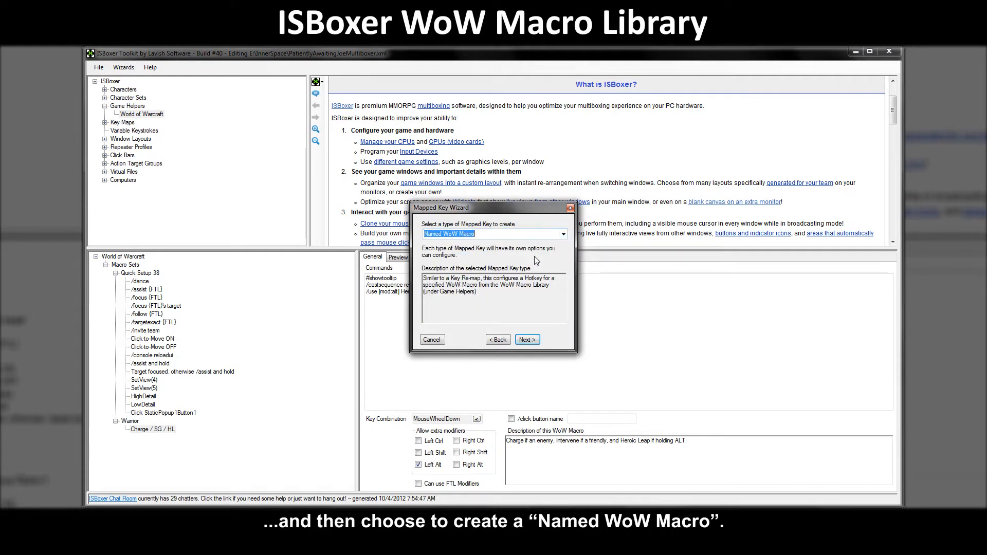
click(527, 339)
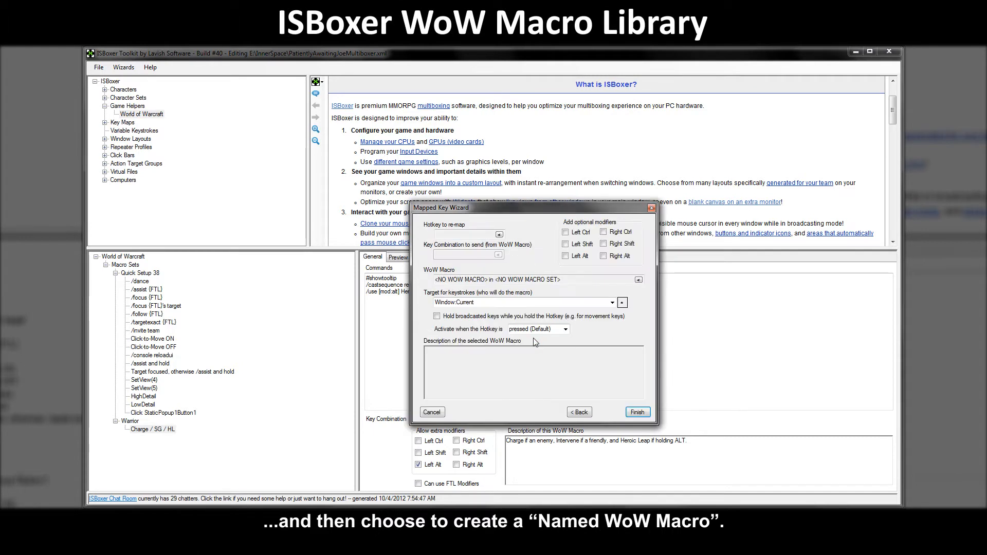
Set hotkey Mouse3, macro Warrior > Charge / SG / HL, target Window:Current, and finish the wizard.
click(499, 235)
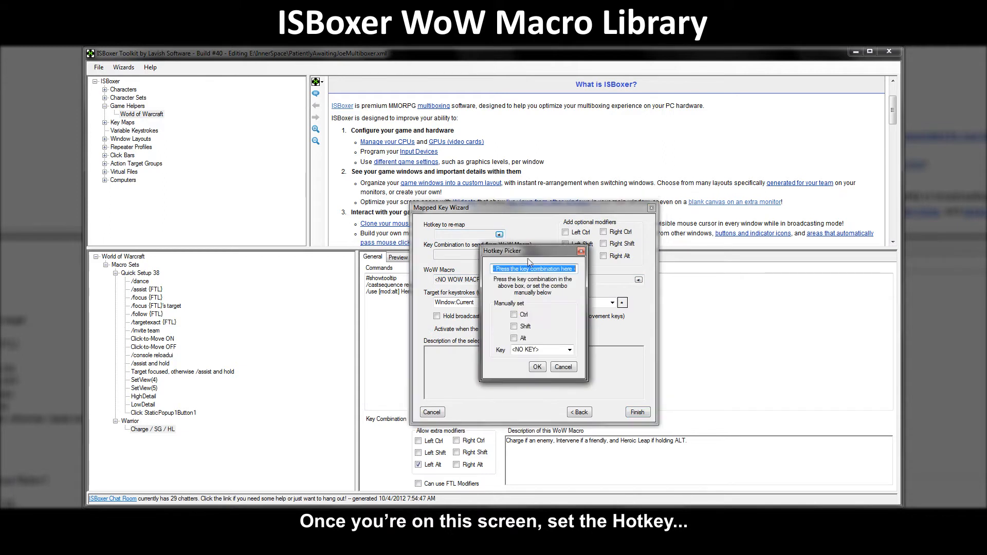
click(537, 367)
click(638, 280)
click(575, 304)
click(539, 321)
click(574, 325)
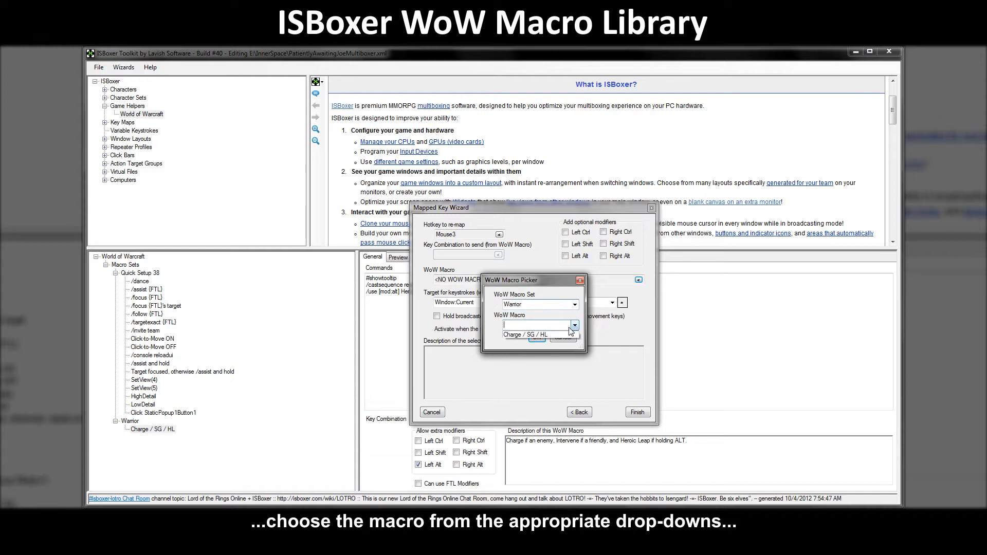
click(532, 335)
click(532, 337)
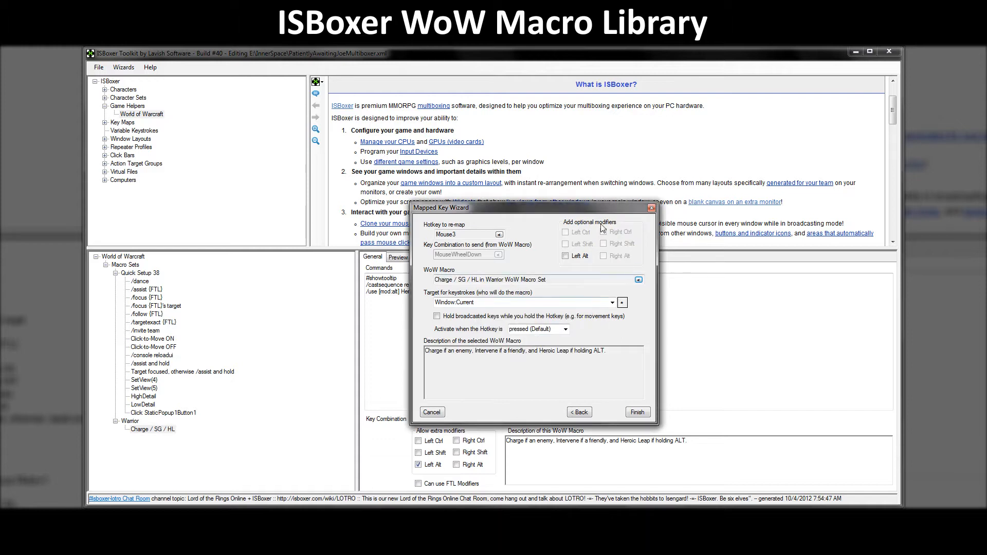
click(611, 302)
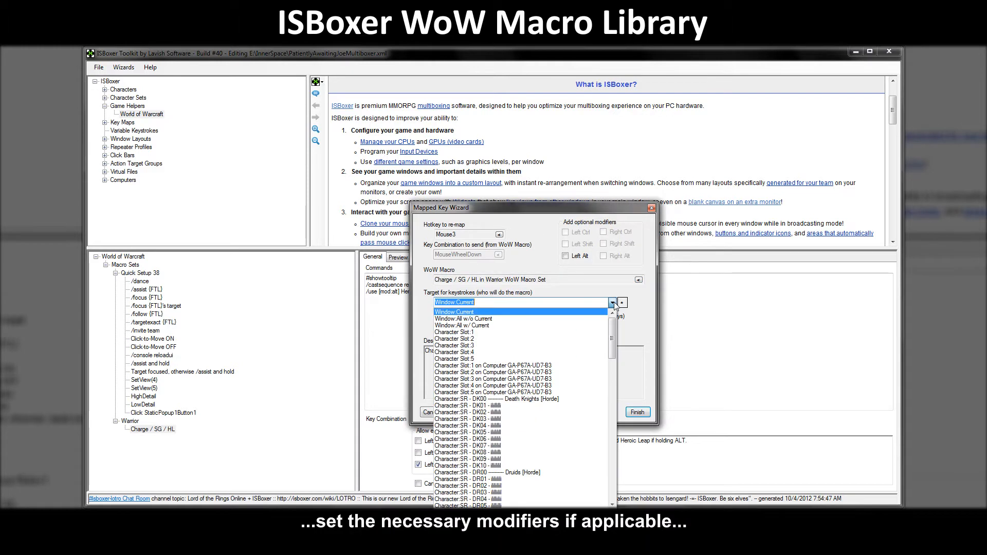
click(499, 313)
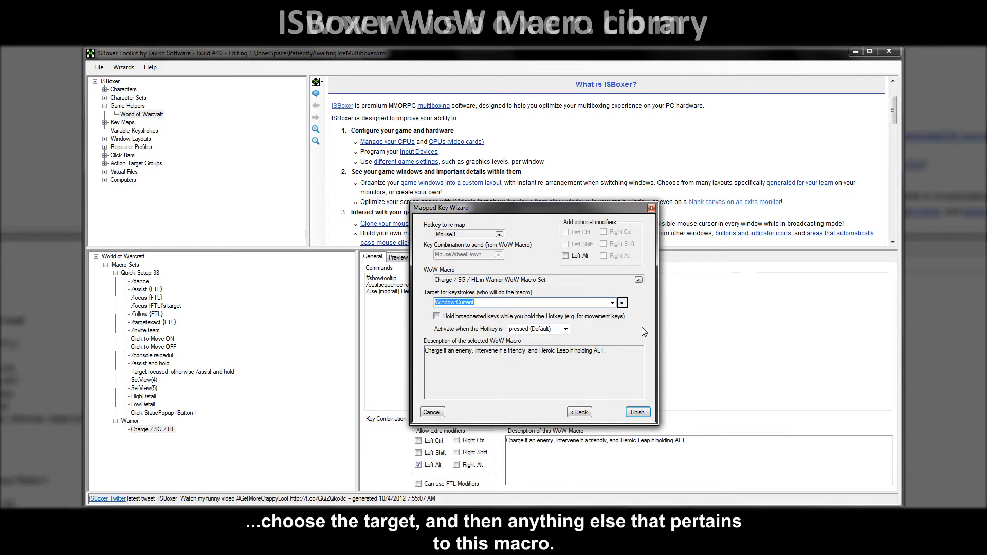
click(637, 412)
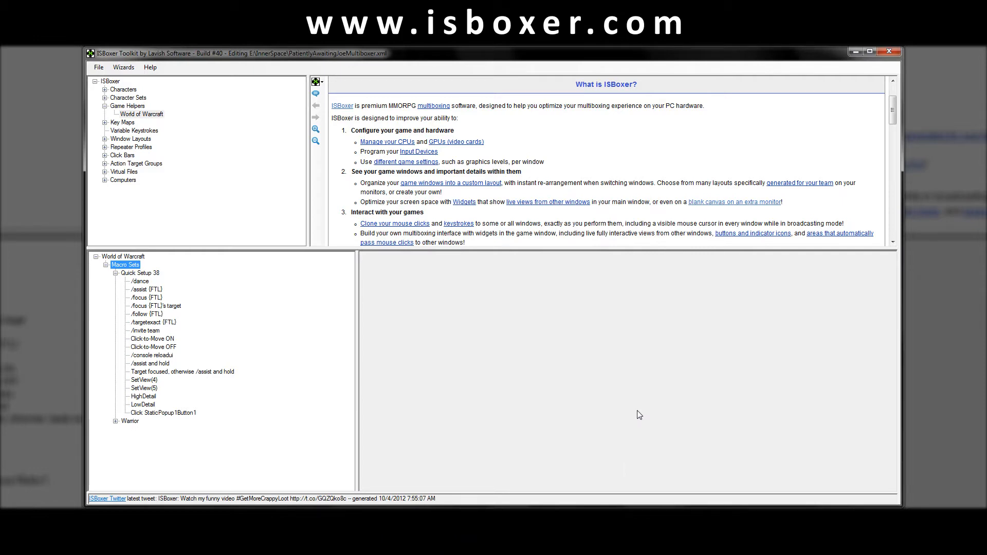
Open the 000 Base Template key map and widen the mapped key tree pane.
double_click(123, 124)
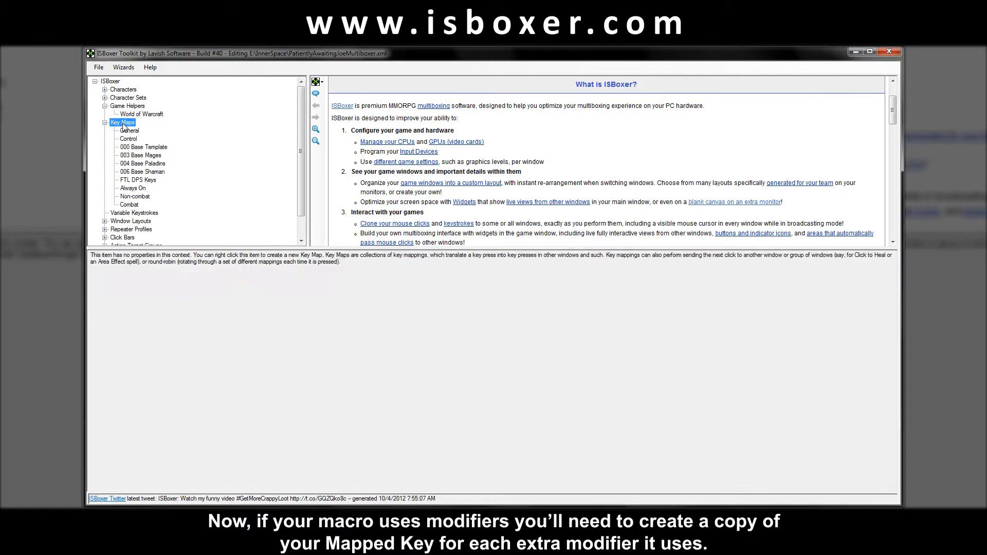
click(141, 147)
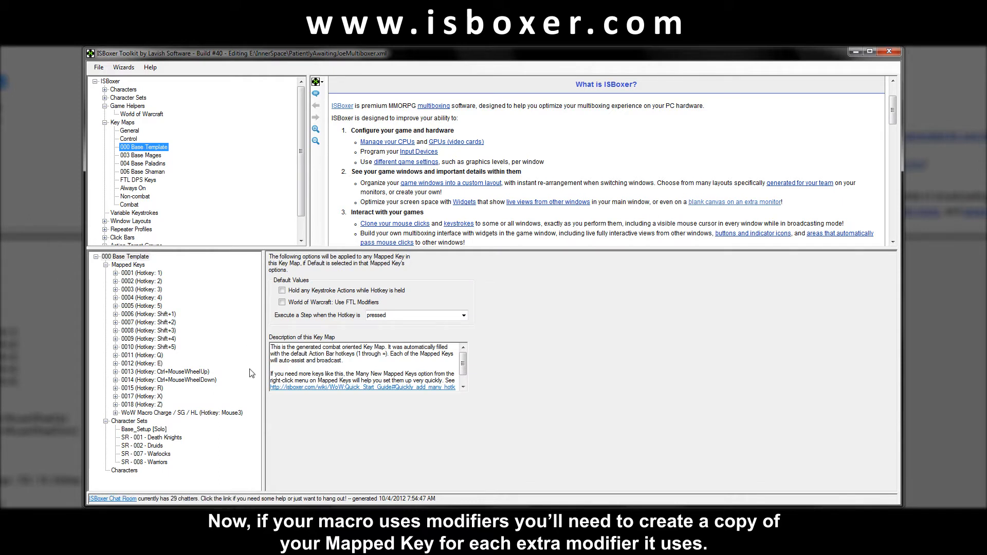
drag(263, 377, 282, 382)
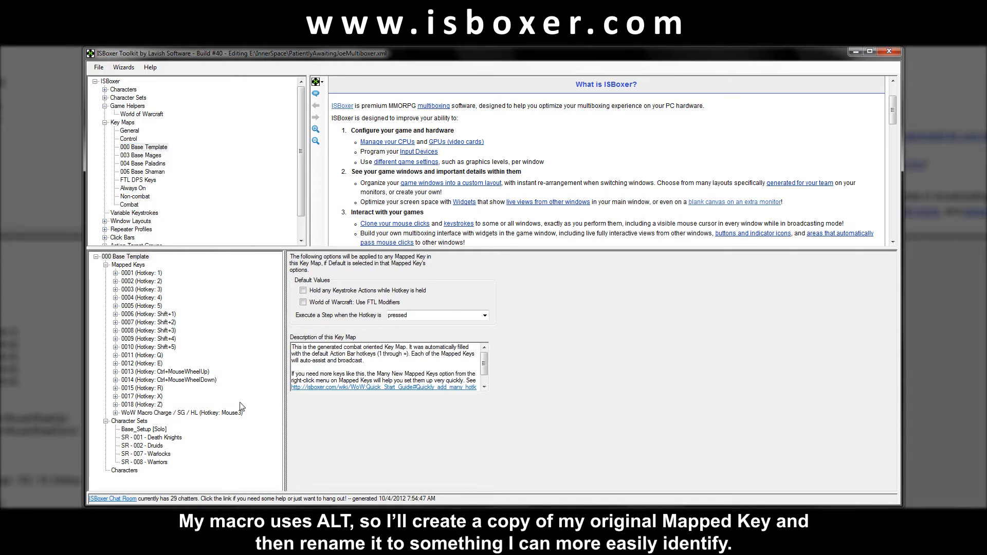
Copy the Charge / SG / HL mapped key and rename the copy to end with ' + A'.
right_click(222, 413)
click(247, 418)
key(F2)
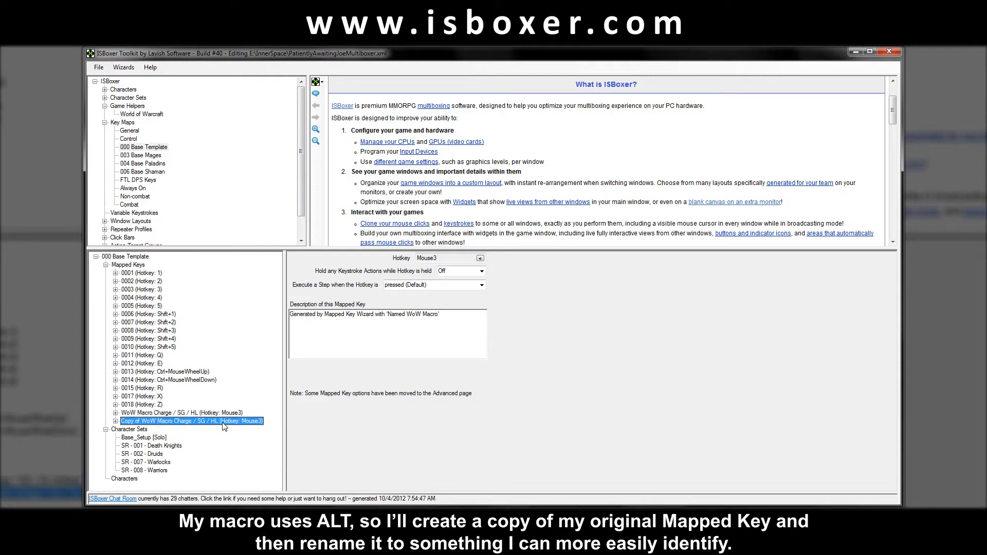
key(Delete)
key(Delete)
key(Delete)
key(Delete)
key(Delete)
key(Delete)
key(Delete)
key(Delete)
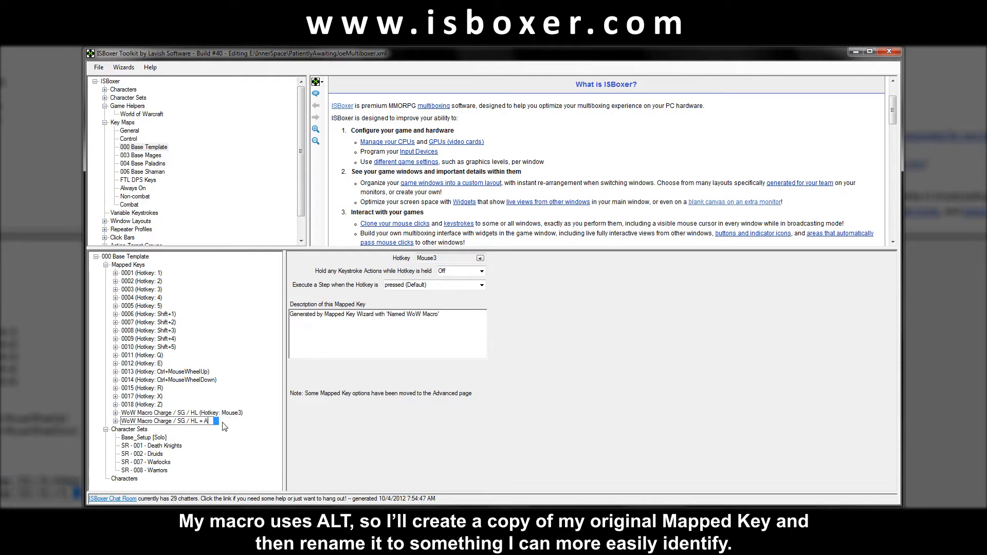
text(+ A)
key(Return)
double_click(196, 421)
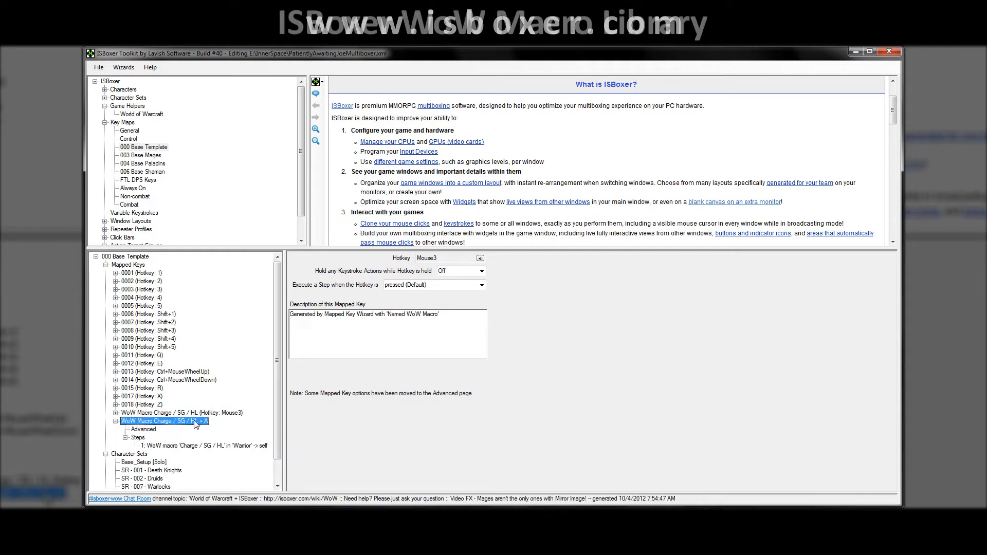
Set the copy's hotkey to Alt+Mouse3 and add Left Alt as an optional modifier on Step 1.
click(480, 258)
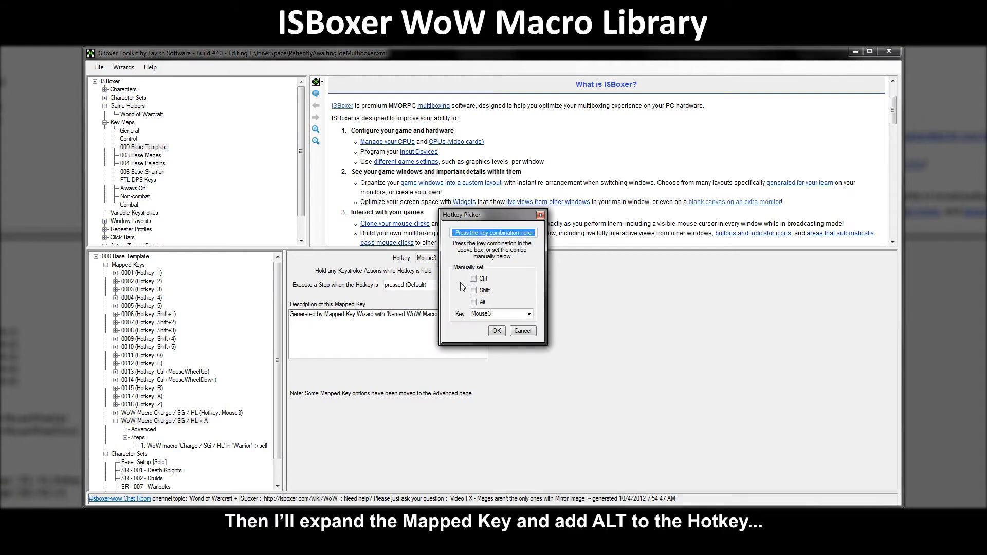
click(473, 302)
click(497, 332)
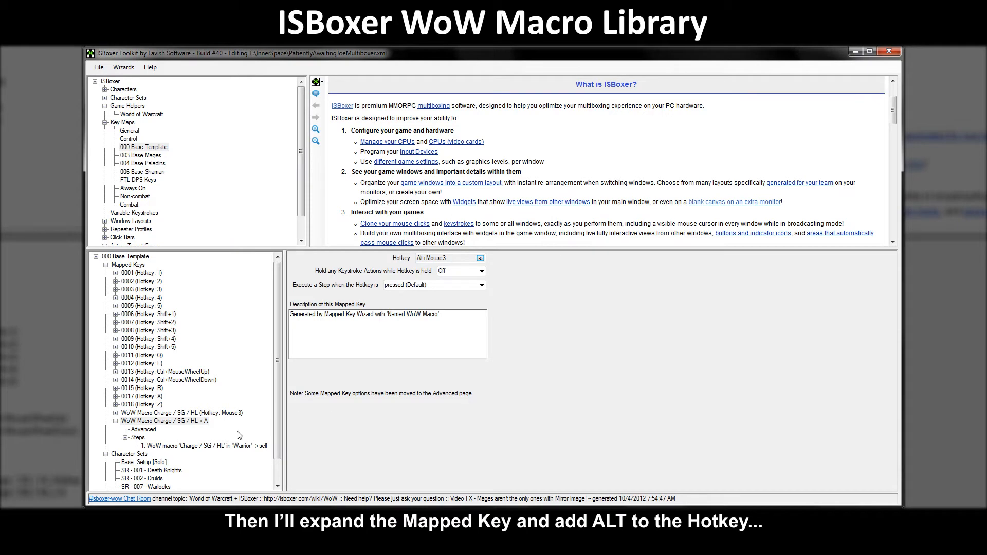
click(186, 446)
click(724, 310)
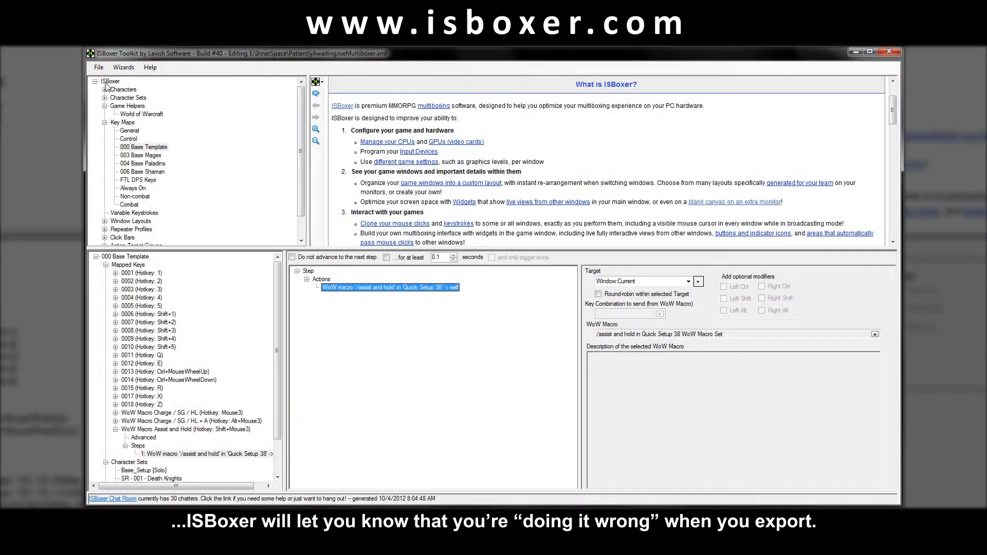
Export all to Inner Space, triggering the warning that the WoW macro lacks a Key Combination.
click(99, 67)
click(149, 130)
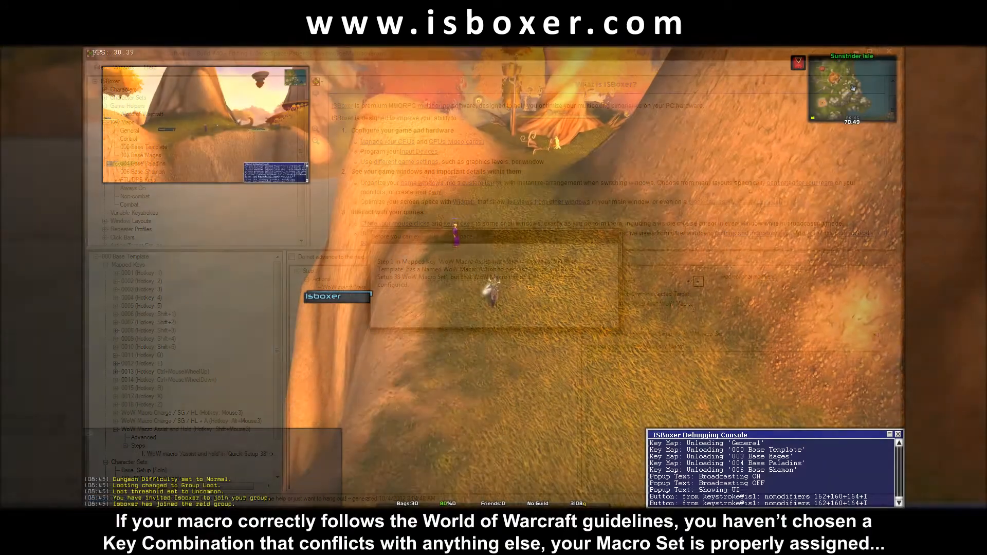
Run toward the Tender, target it and Charge it with the mouse-wheel-down macro.
key(w)
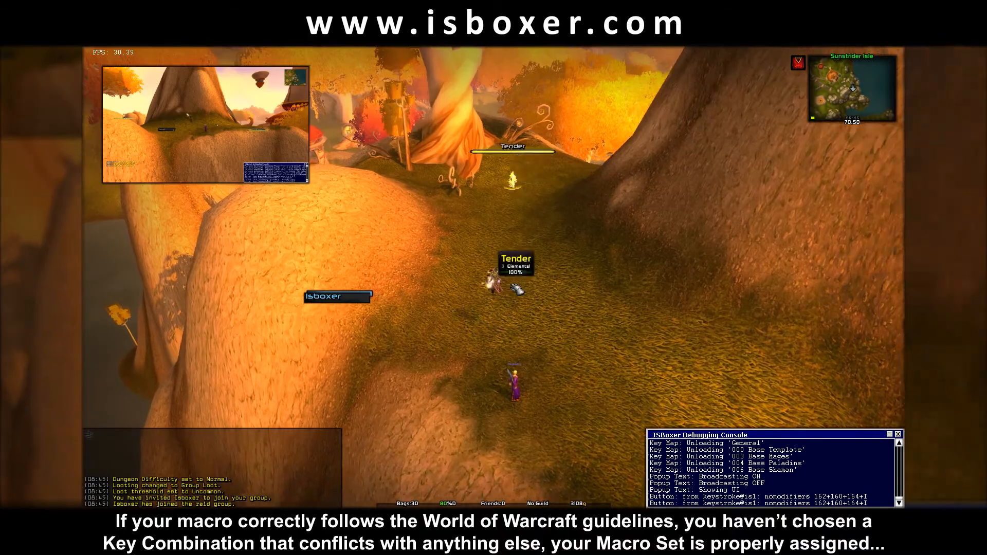
click(525, 172)
scroll(493, 278, down, 1)
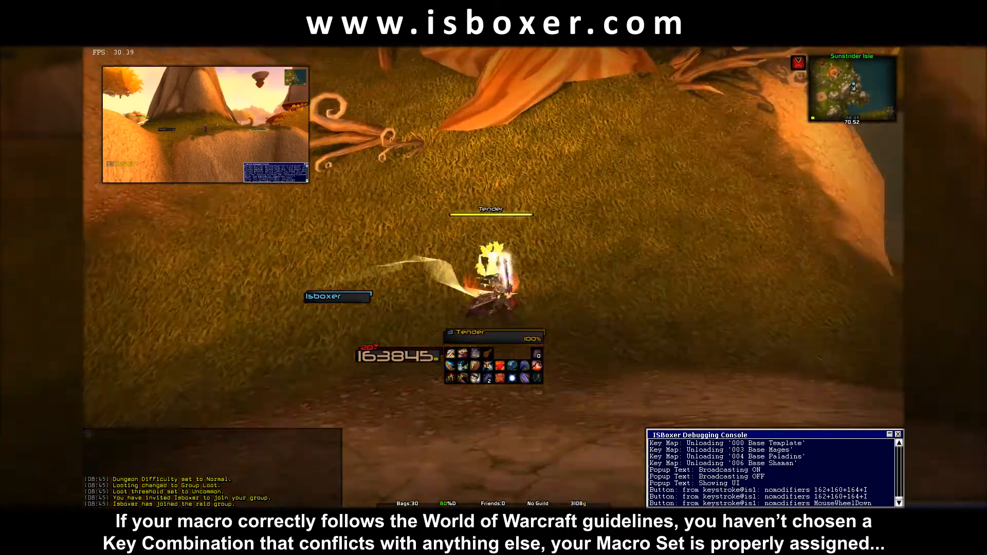
Target the party member and test the macro's Alt version near them.
key(Escape)
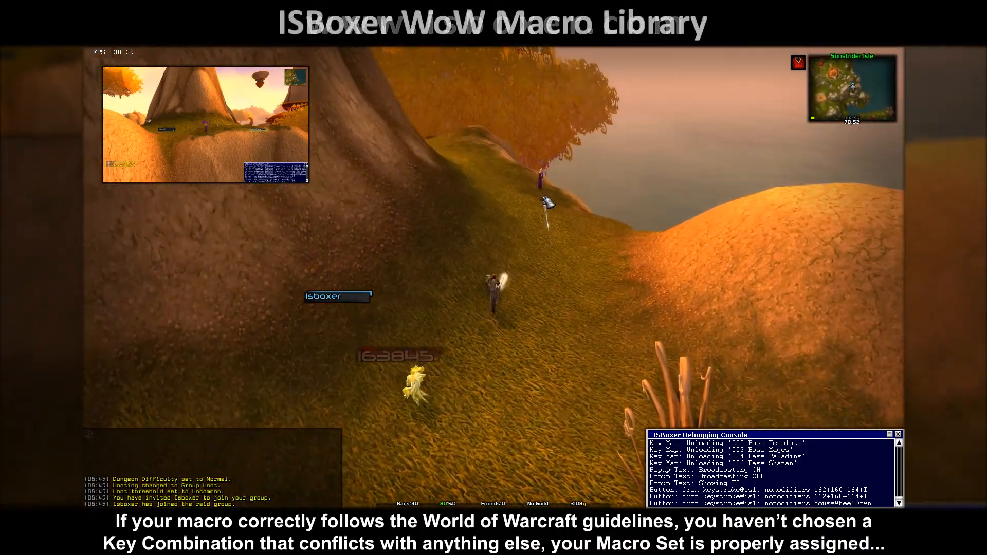
click(575, 237)
scroll(618, 270, down, 1)
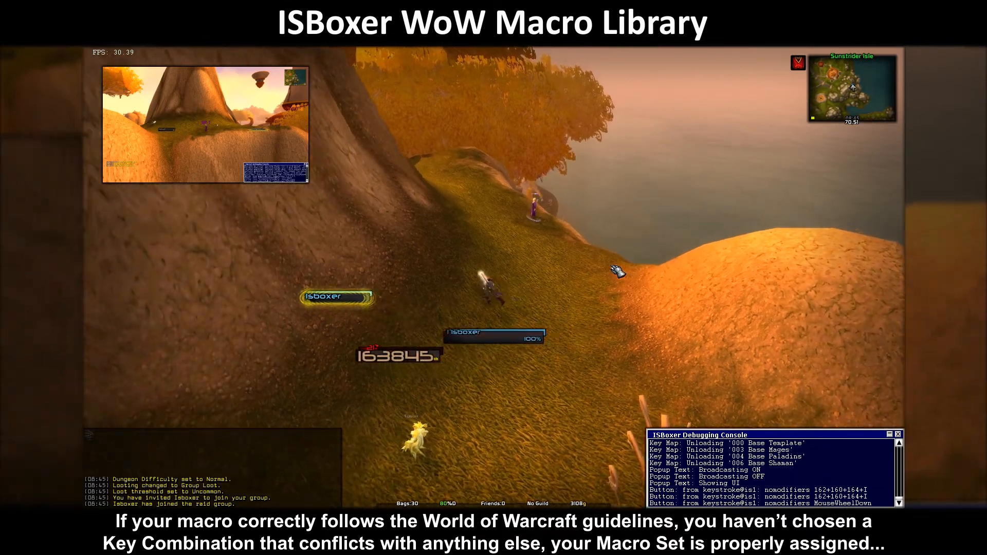
key(w)
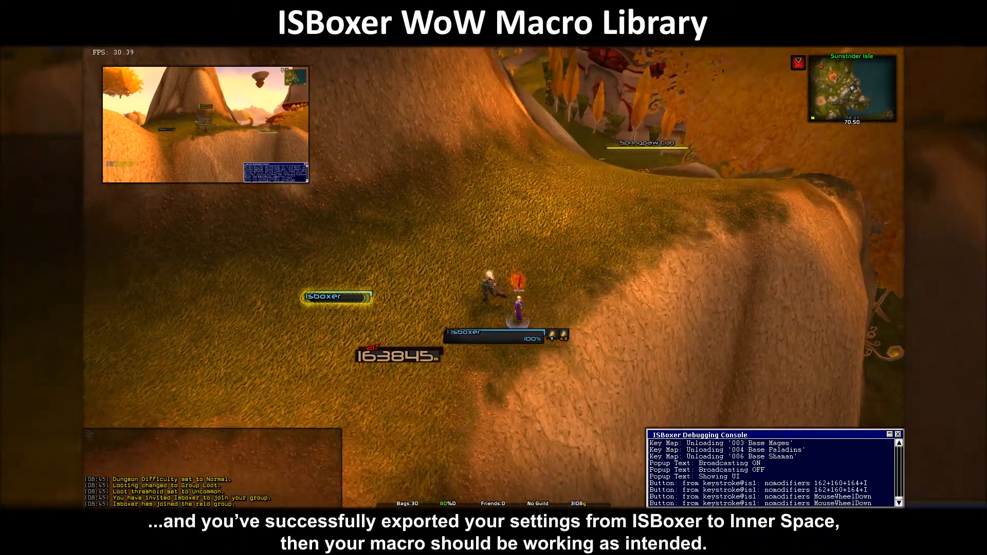
key(w)
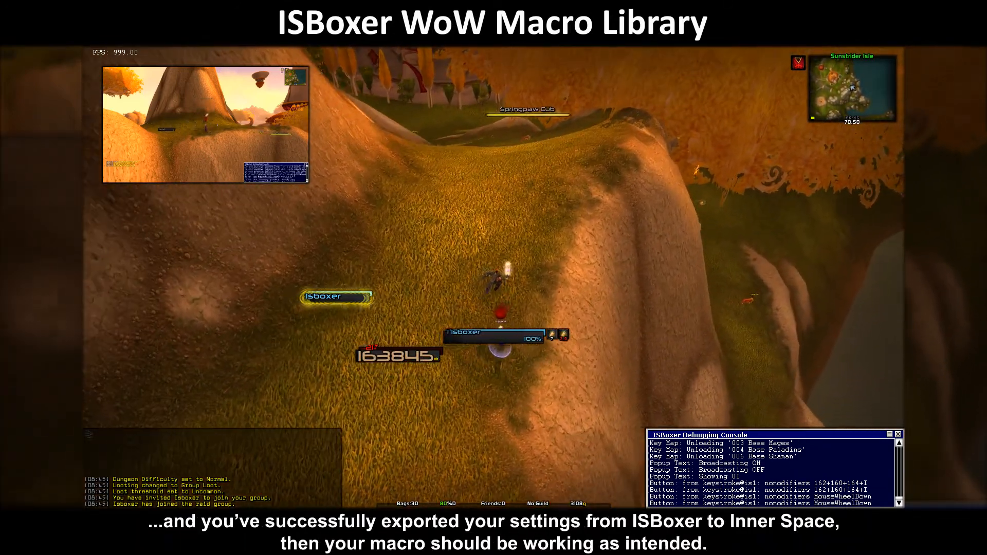
key(w)
key(w)
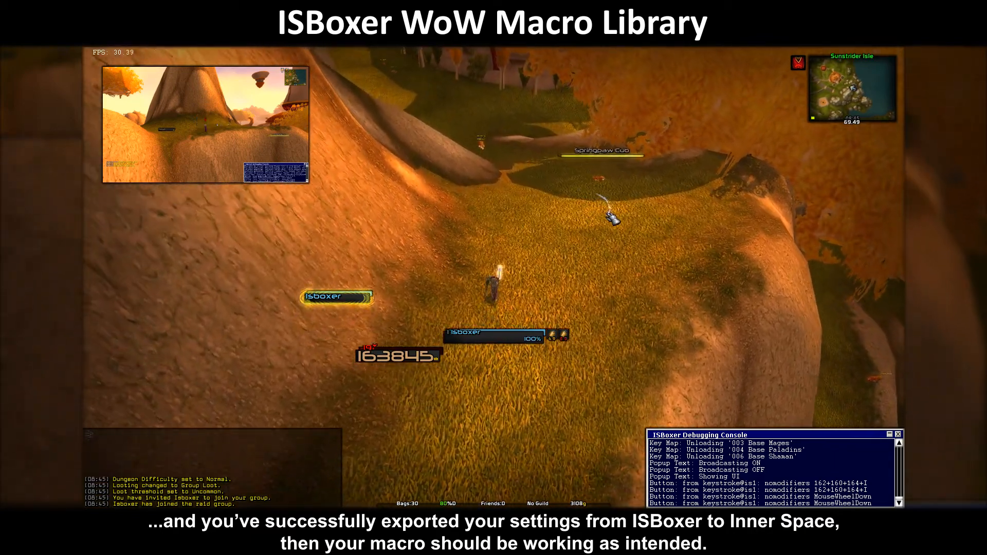
scroll(636, 224, down, 1)
key(w)
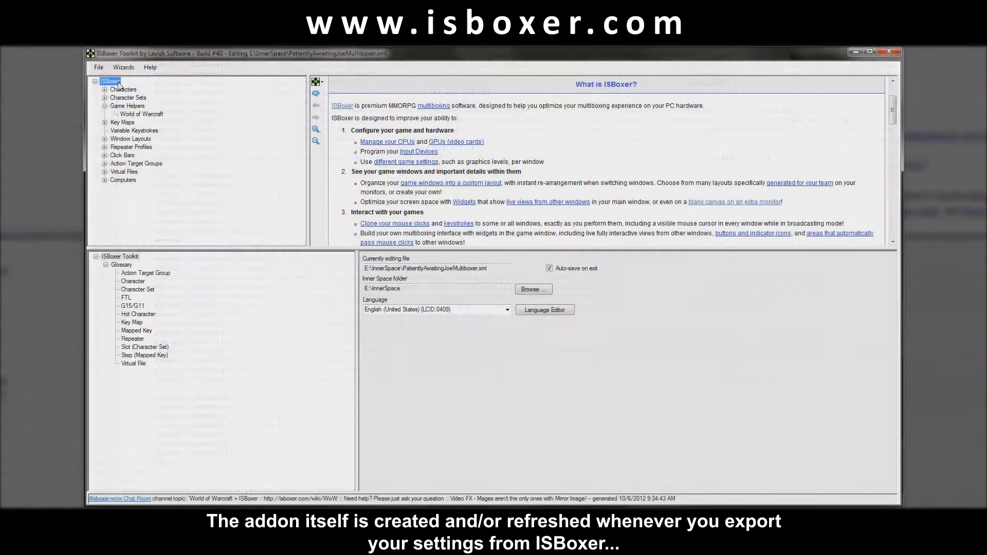
Export All from the ISBoxer tree root to Inner Space and dismiss the success message.
right_click(114, 81)
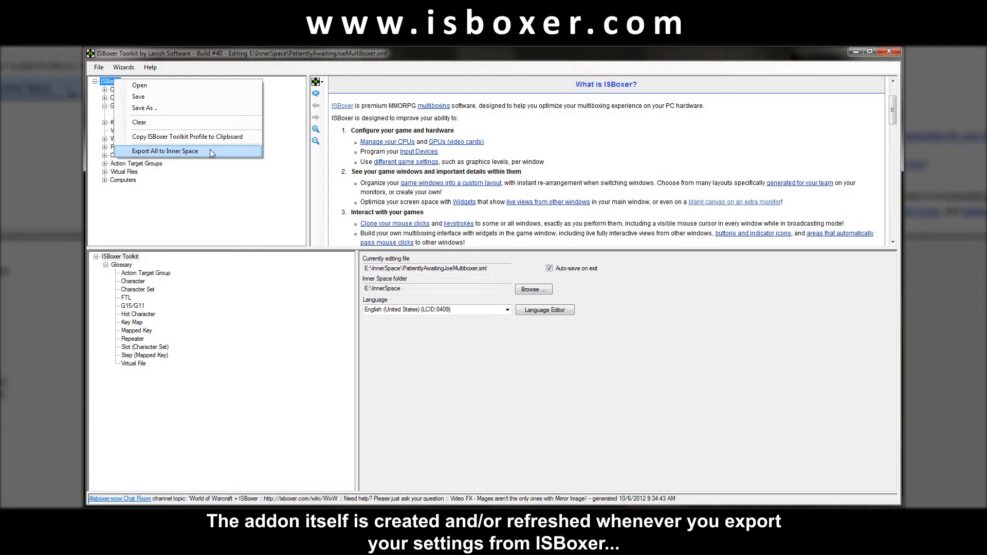
click(238, 151)
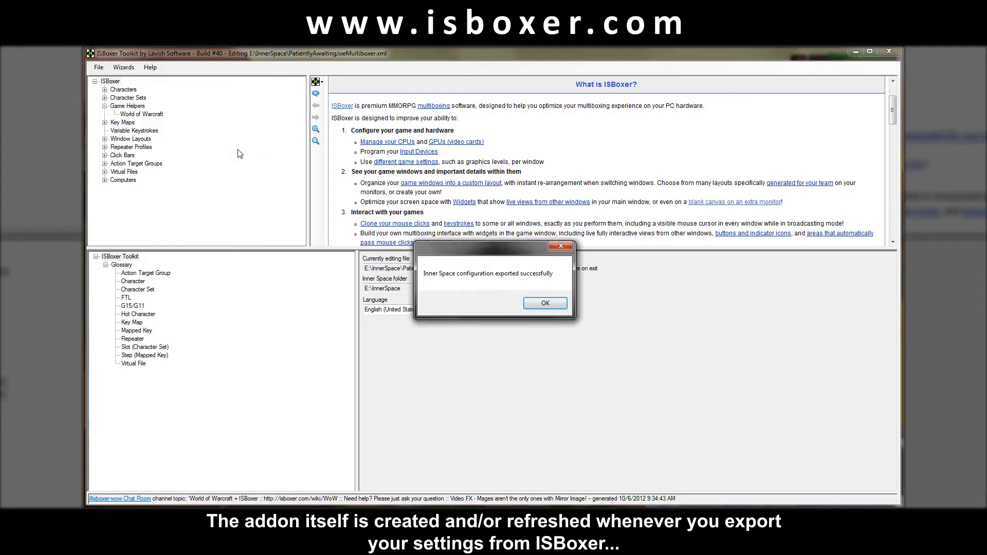
key(Return)
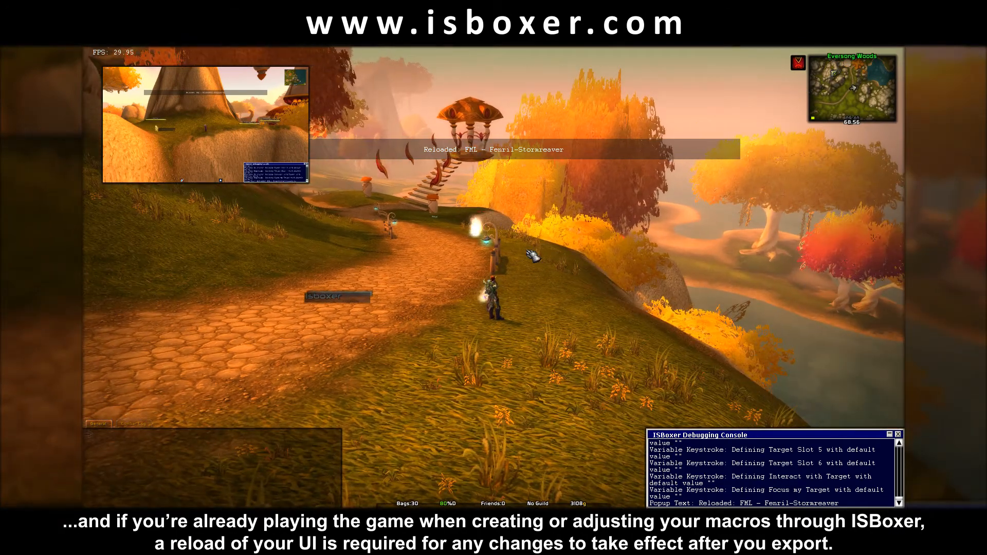
Turn on keystroke broadcasting and reload the WoW interface with /reload.
key(Scroll_Lock)
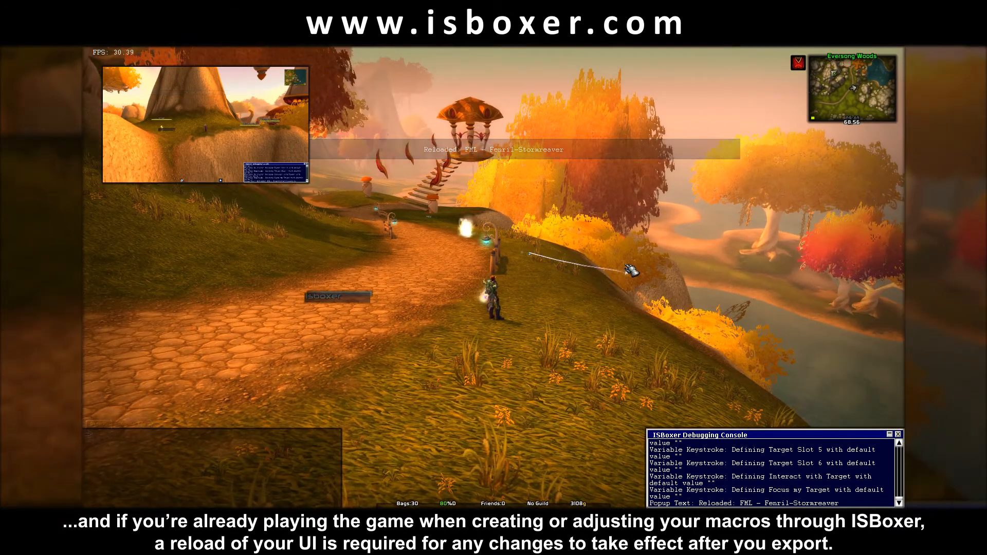
text(/reload)
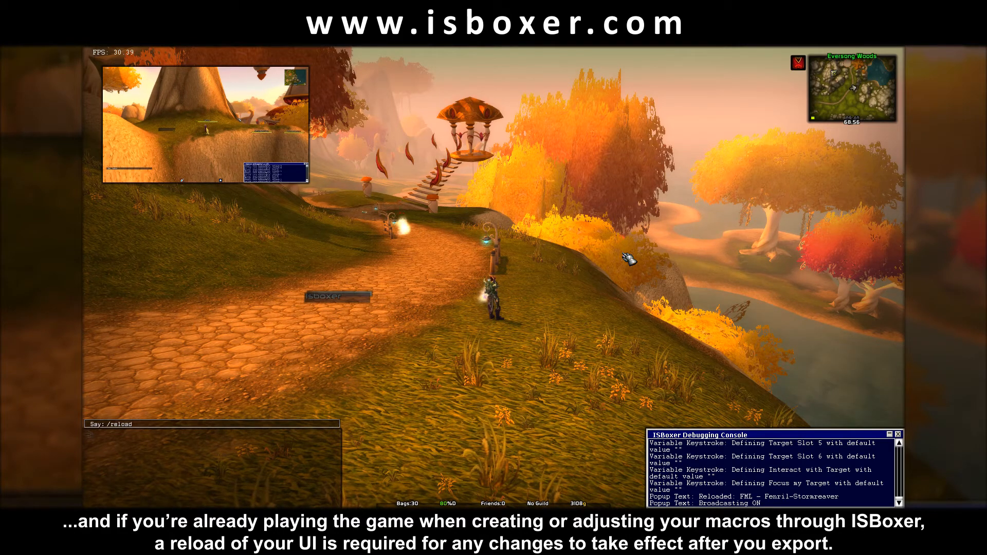
key(Return)
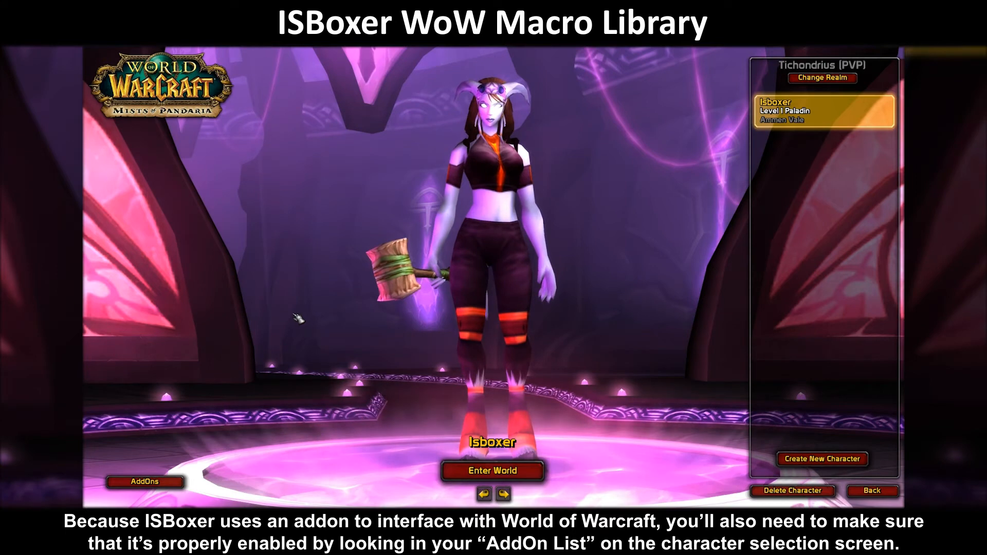
Make sure the ISBoxer addon is ticked in the character-select AddOns list.
click(157, 481)
click(357, 181)
click(359, 181)
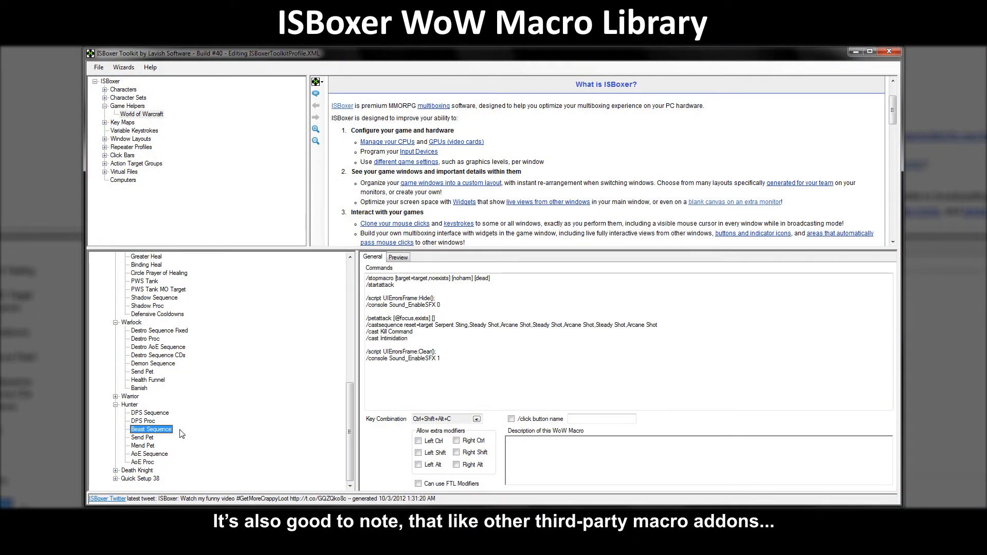
View the DPS Proc, DPS Sequence, Destro Proc, Destro Sequence Fixed and Shadow Sequence macros.
click(144, 421)
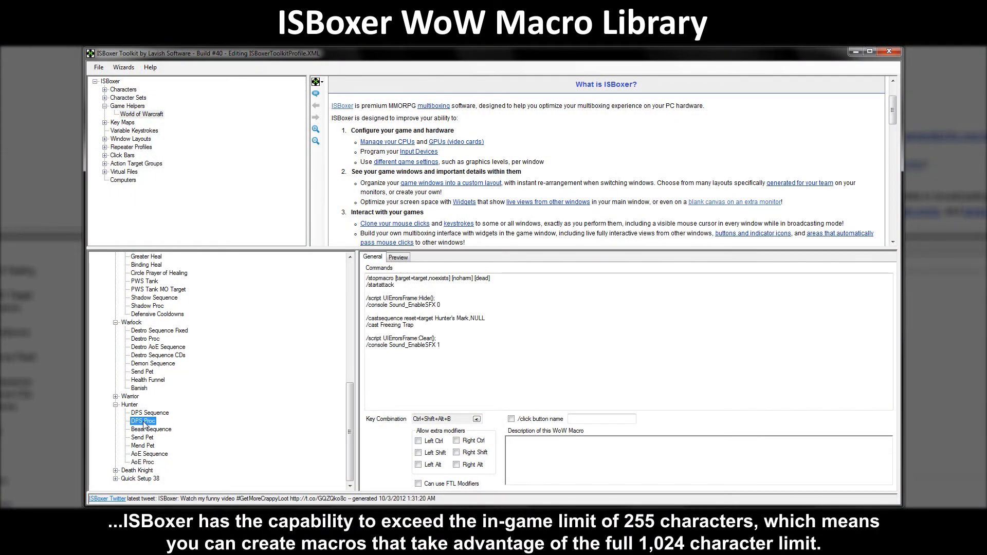
click(163, 414)
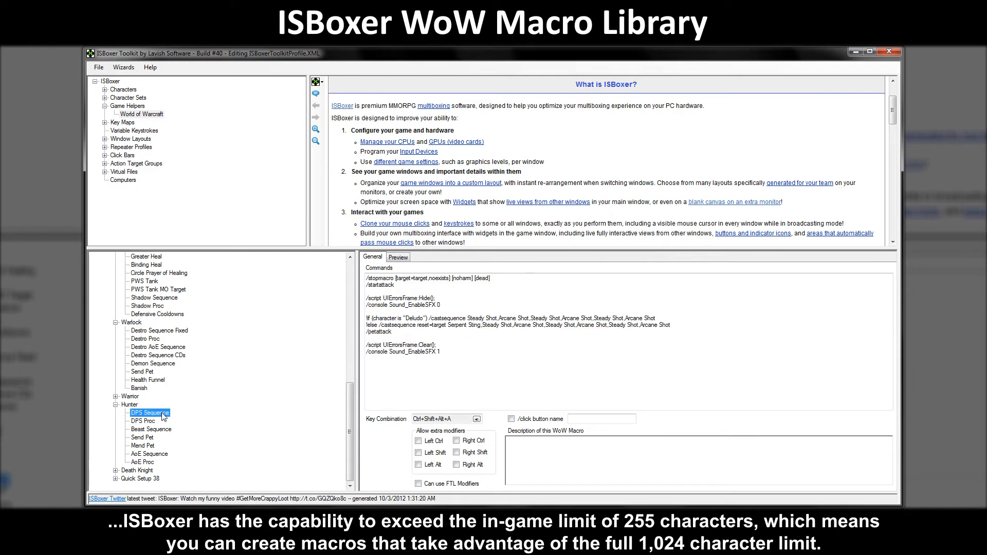
click(146, 339)
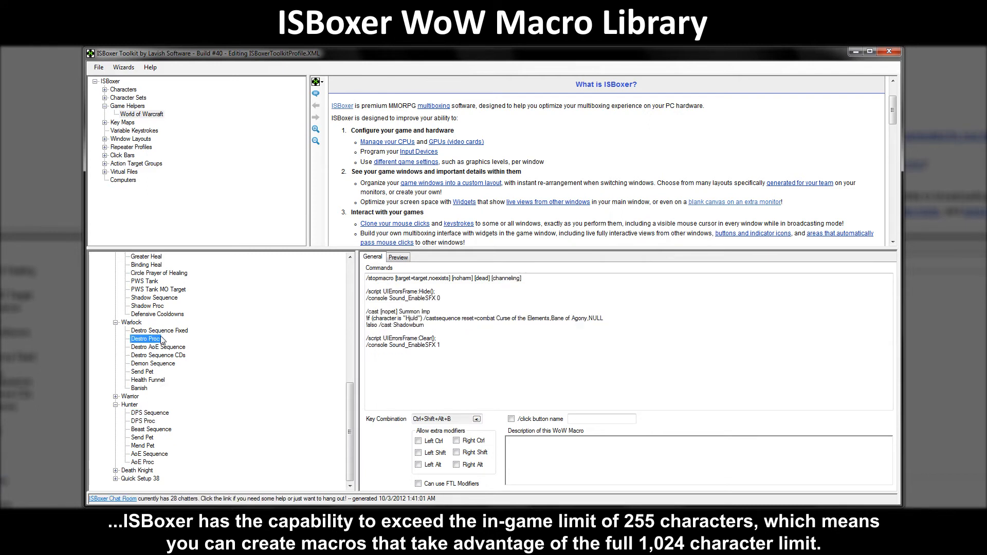
click(171, 332)
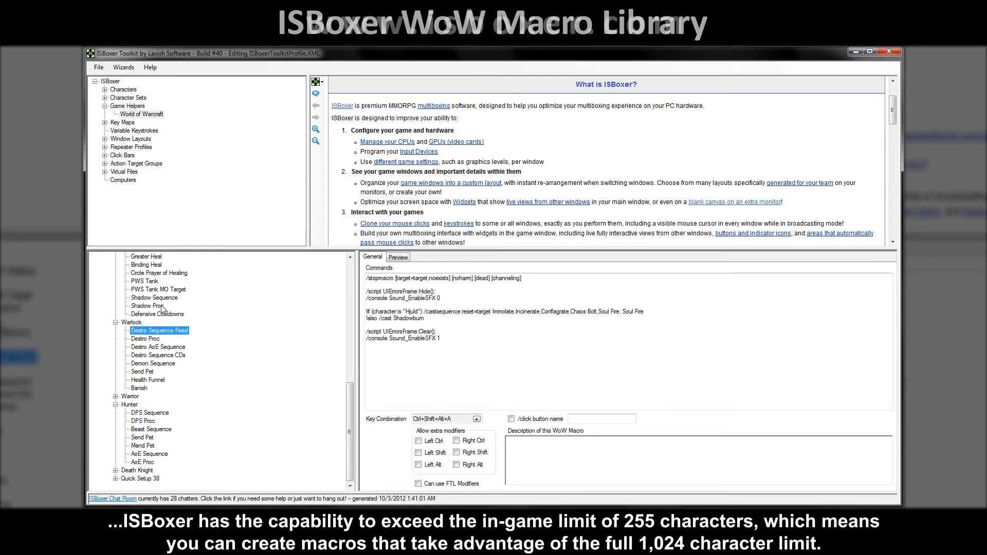
click(160, 299)
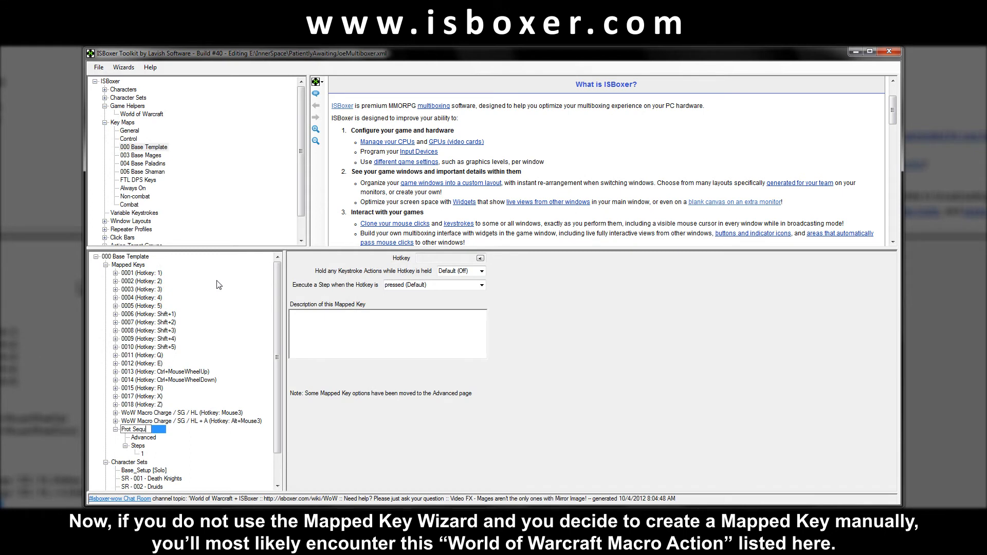
Name the new mapped key Prot Sequence and bring up Keystroke Actions for its Step 1.
click(202, 432)
click(143, 454)
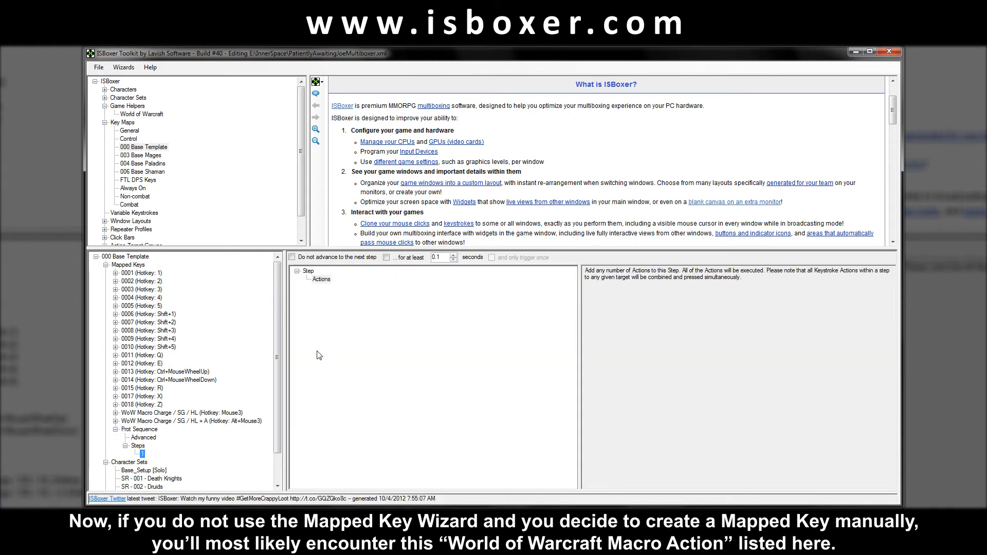
right_click(325, 282)
mouse_move(422, 289)
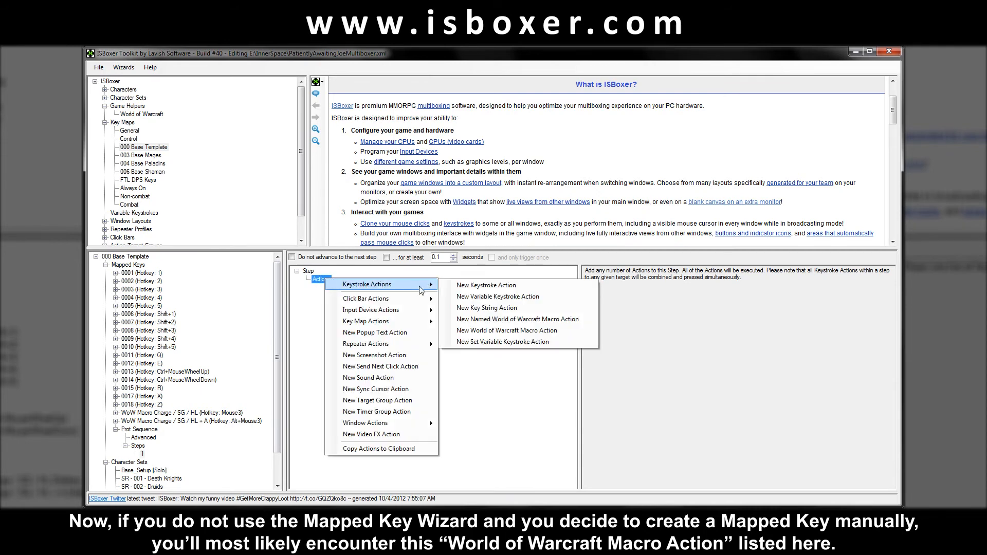